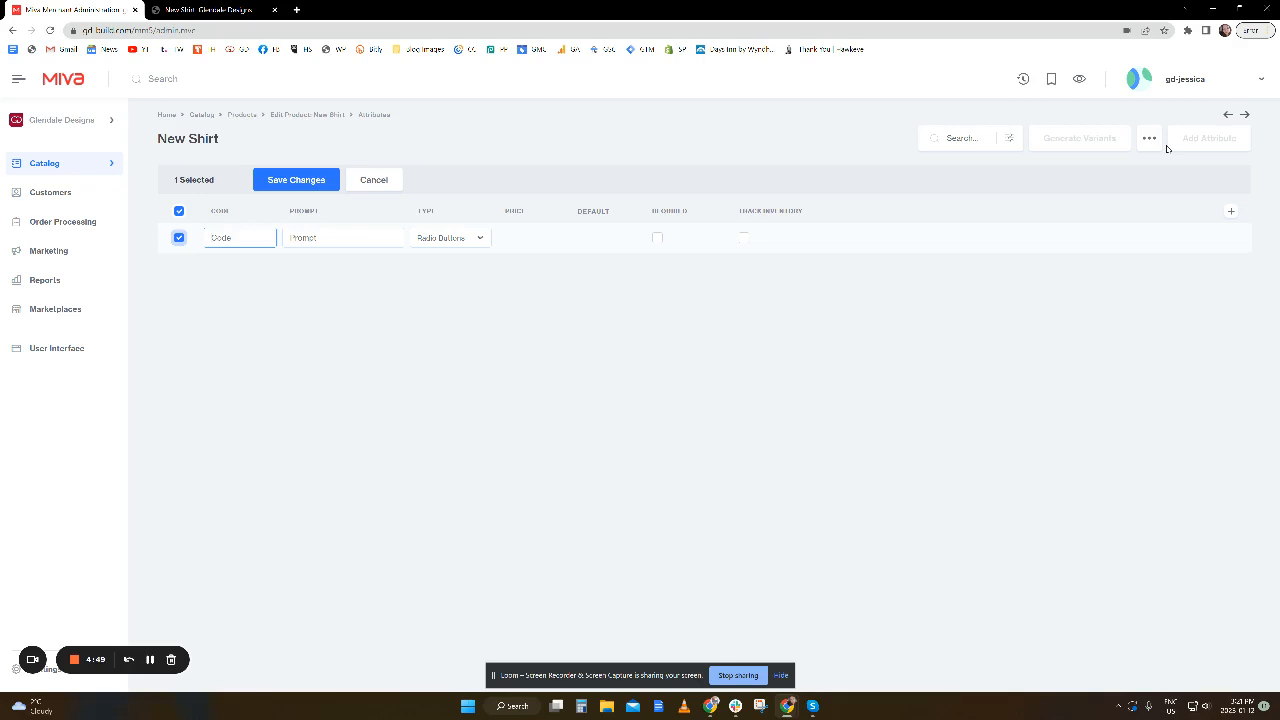
Create a required color attribute with code and prompt "color", type Radio Buttons and inventory tracking enabled, and save it.
{"action": "type", "text": "color"}
{"action": "key", "text": "Tab"}
{"action": "type", "text": "colo"}
{"action": "left_click", "coordinate": [431, 244]}
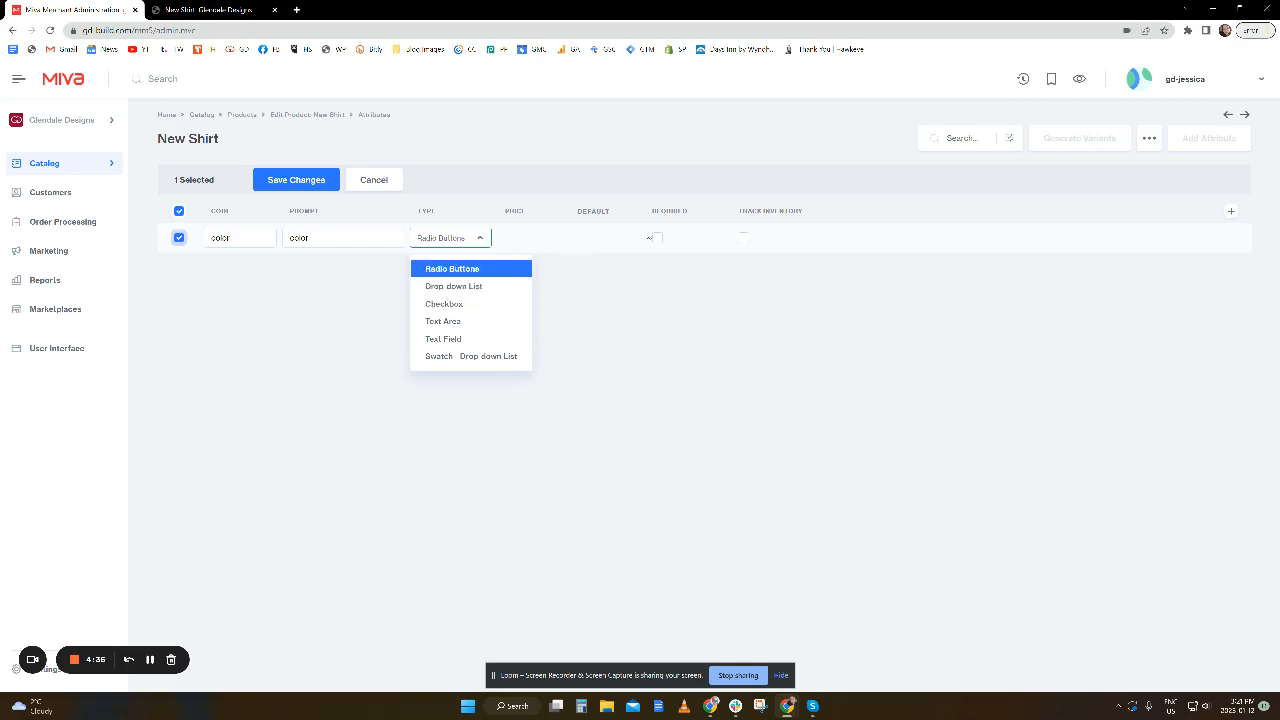
{"action": "left_click", "coordinate": [518, 272]}
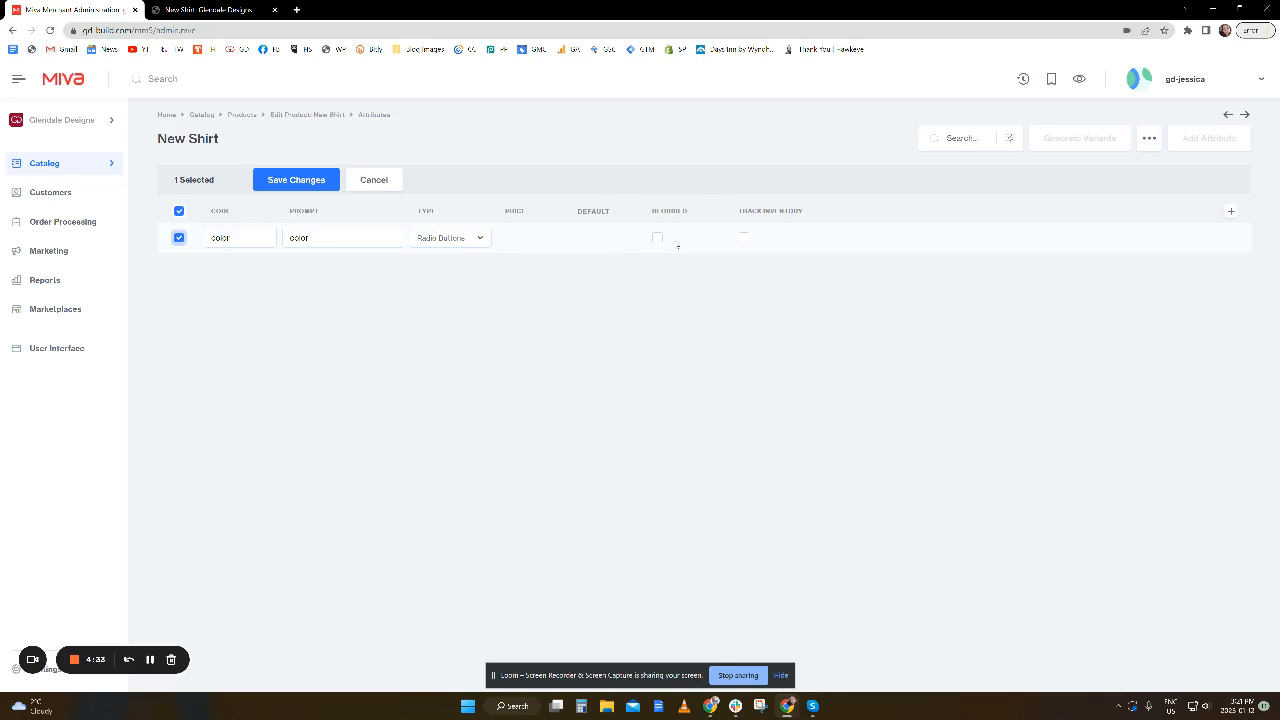
{"action": "left_click", "coordinate": [658, 239]}
{"action": "left_click", "coordinate": [744, 239]}
{"action": "left_click", "coordinate": [292, 180]}
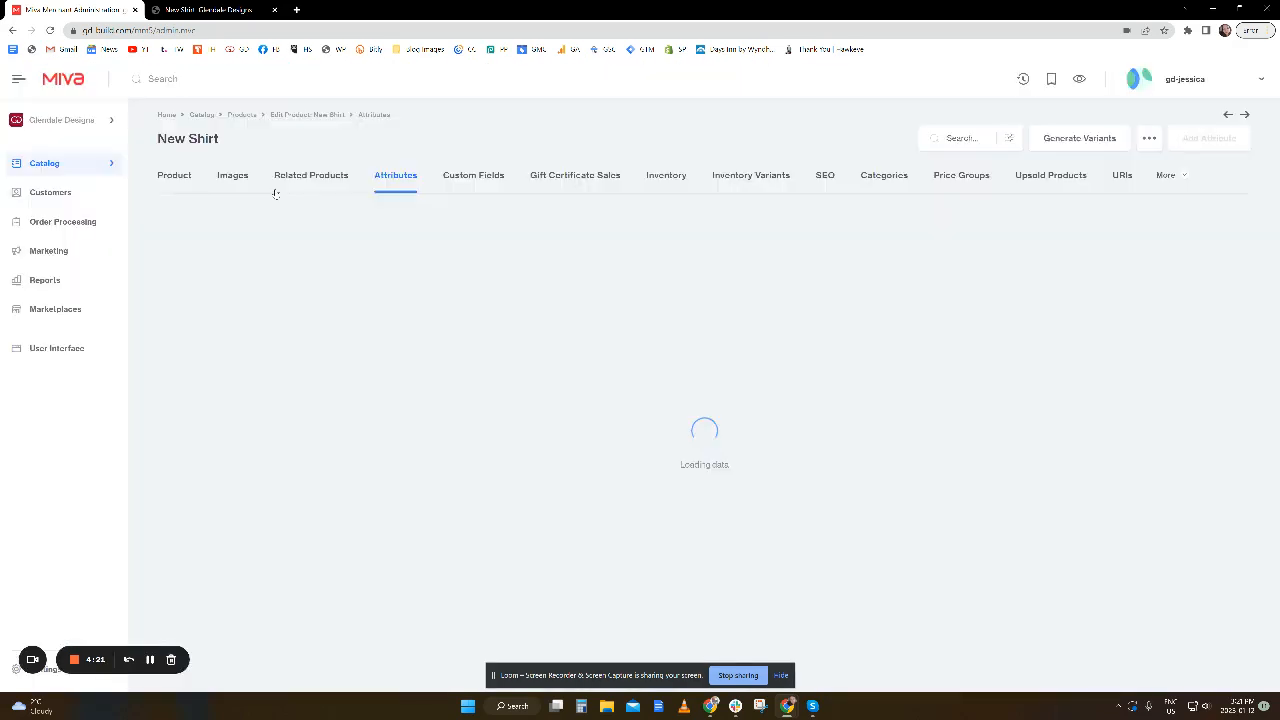
Add an option to the color attribute with code "red" and prompt "Red".
{"action": "type", "text": "red"}
{"action": "key", "text": "Tab"}
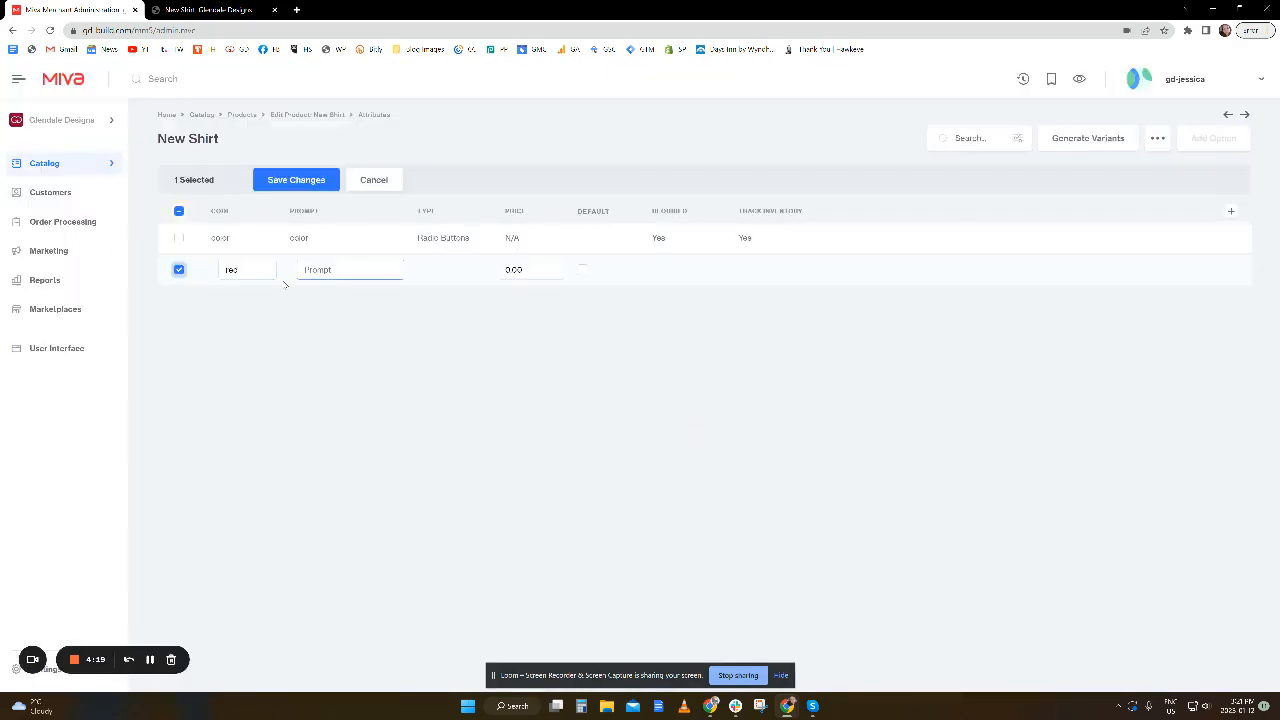
{"action": "type", "text": "Red"}
{"action": "left_click", "coordinate": [150, 659]}
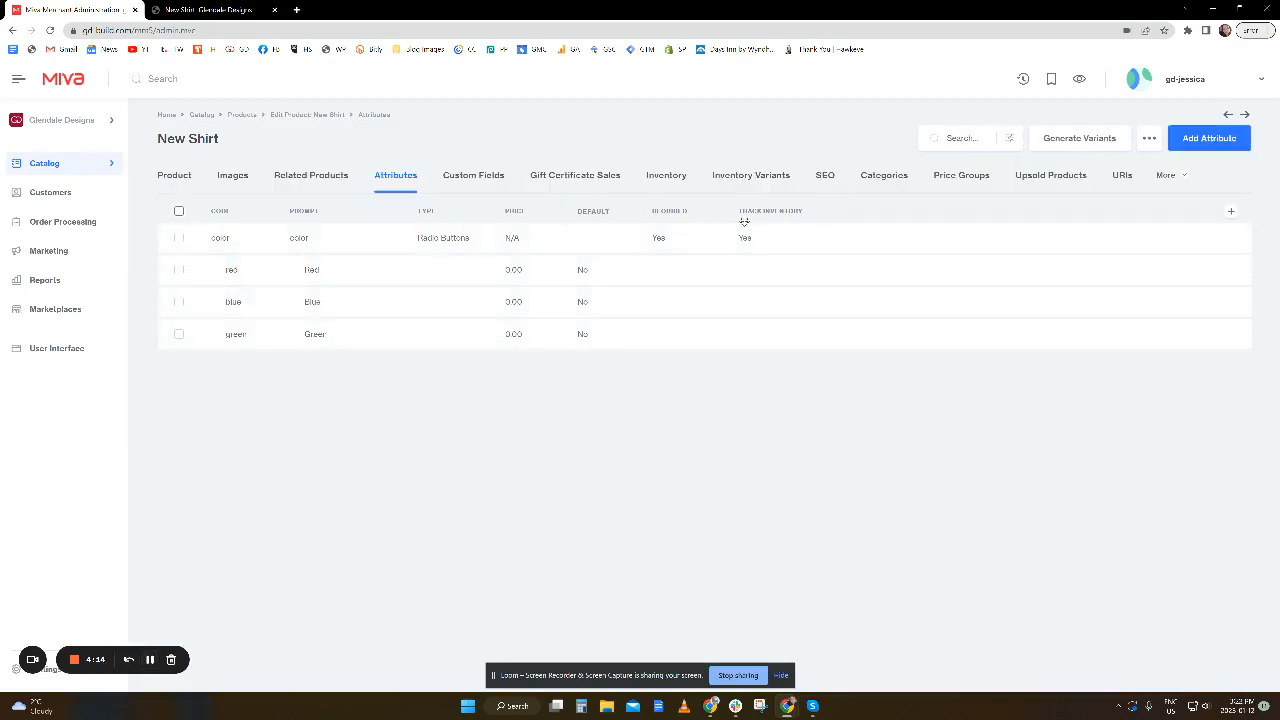
Generate the product variants with the variant price set by the inventory product.
{"action": "left_click", "coordinate": [1098, 144]}
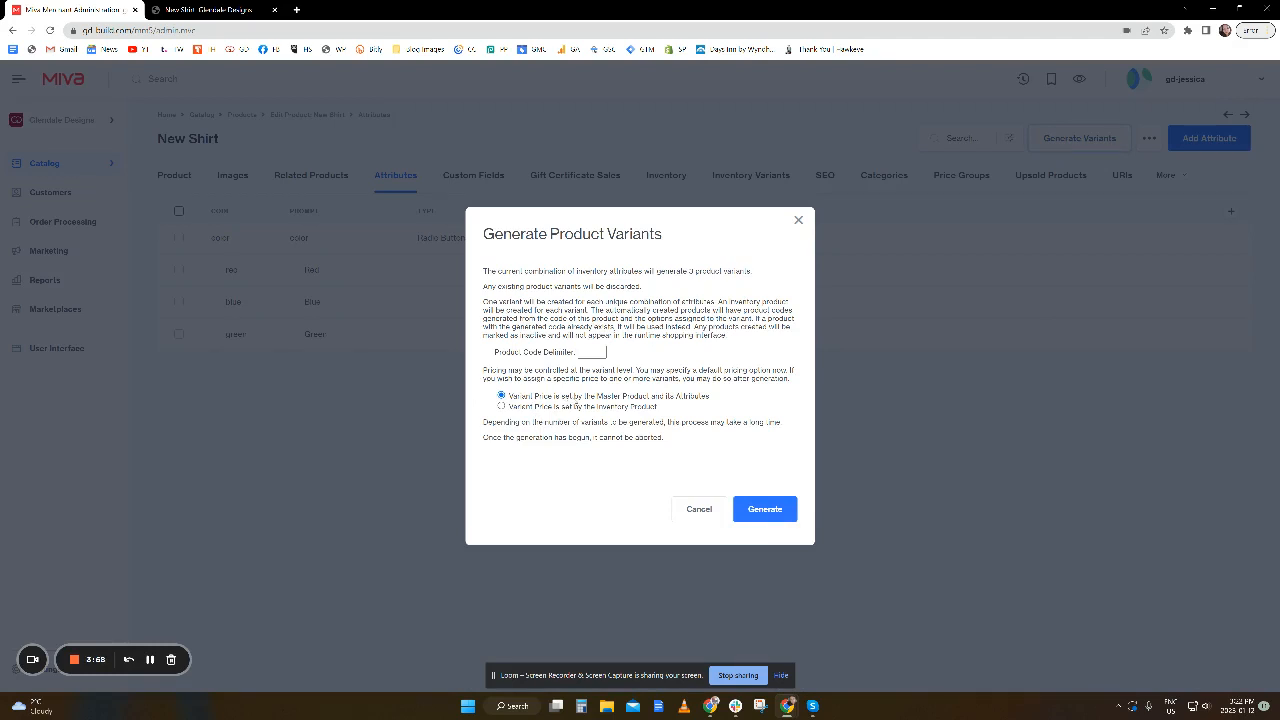
{"action": "left_click", "coordinate": [502, 407]}
{"action": "left_click", "coordinate": [765, 509]}
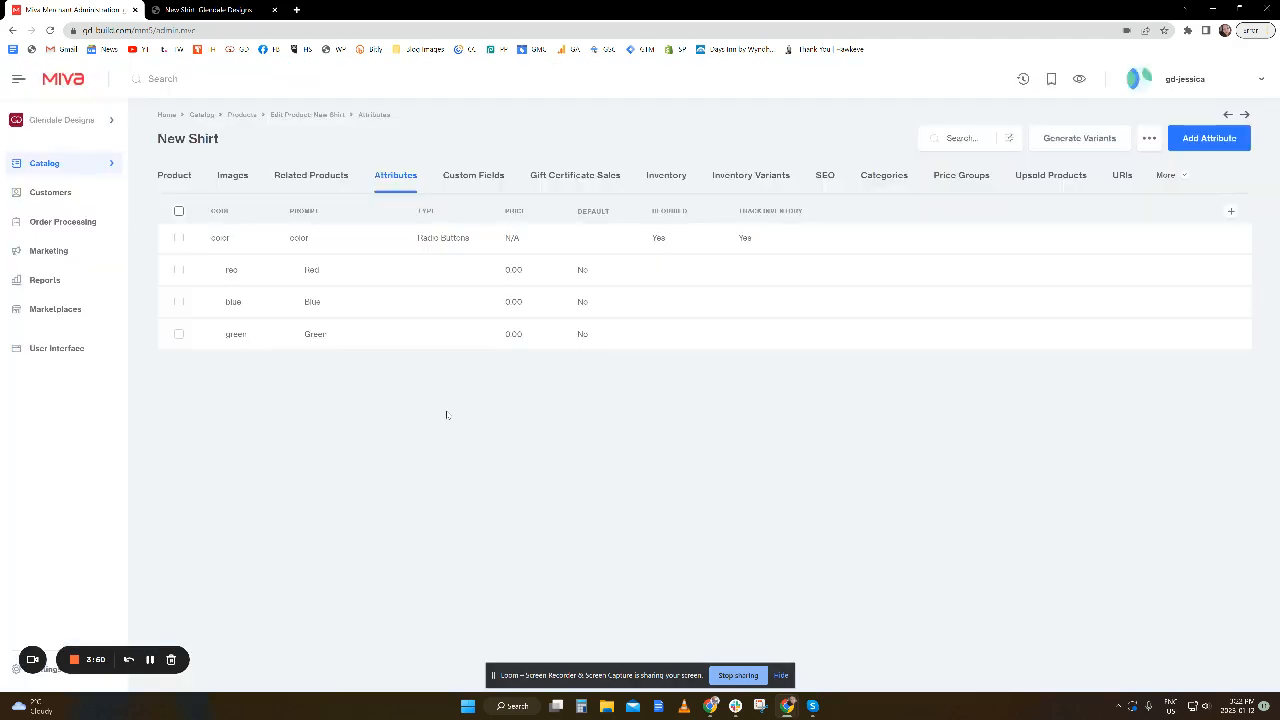
Review the codes and names of New Shirt's generated inventory variants.
{"action": "left_click", "coordinate": [751, 176]}
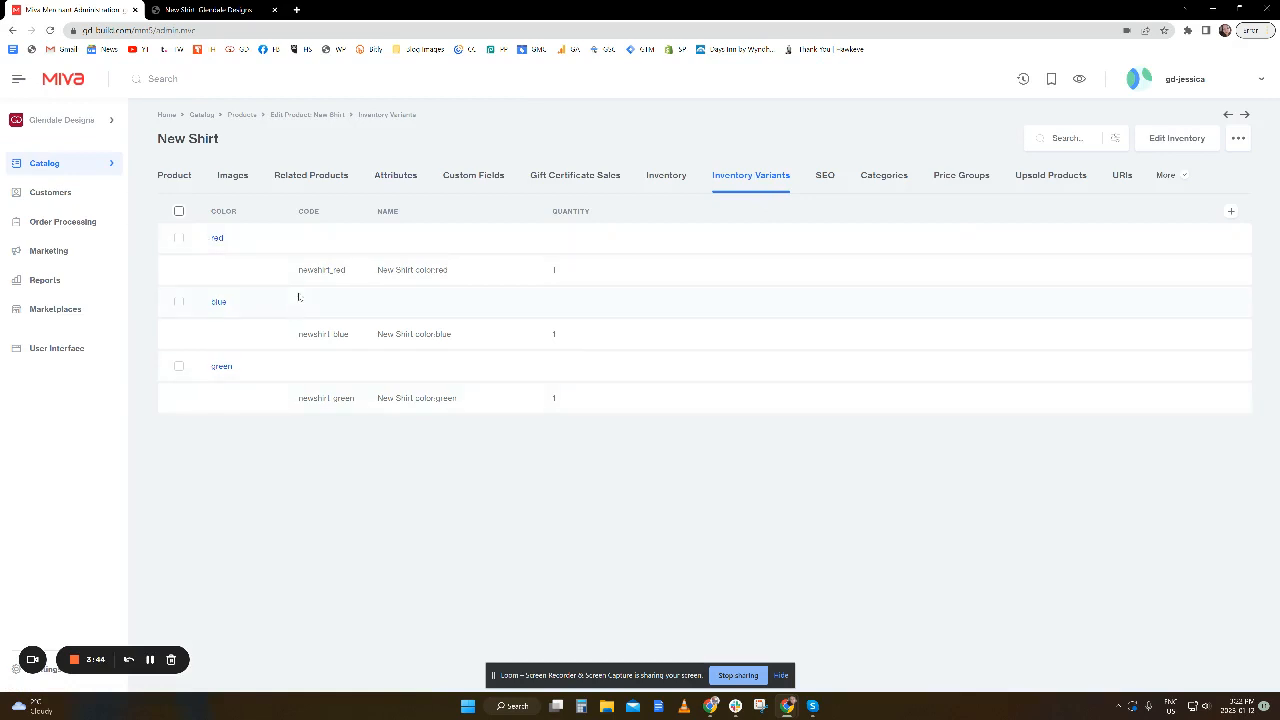
{"action": "left_click_drag", "start_coordinate": [299, 270], "coordinate": [457, 271]}
{"action": "left_click", "coordinate": [414, 449]}
{"action": "left_click", "coordinate": [150, 659]}
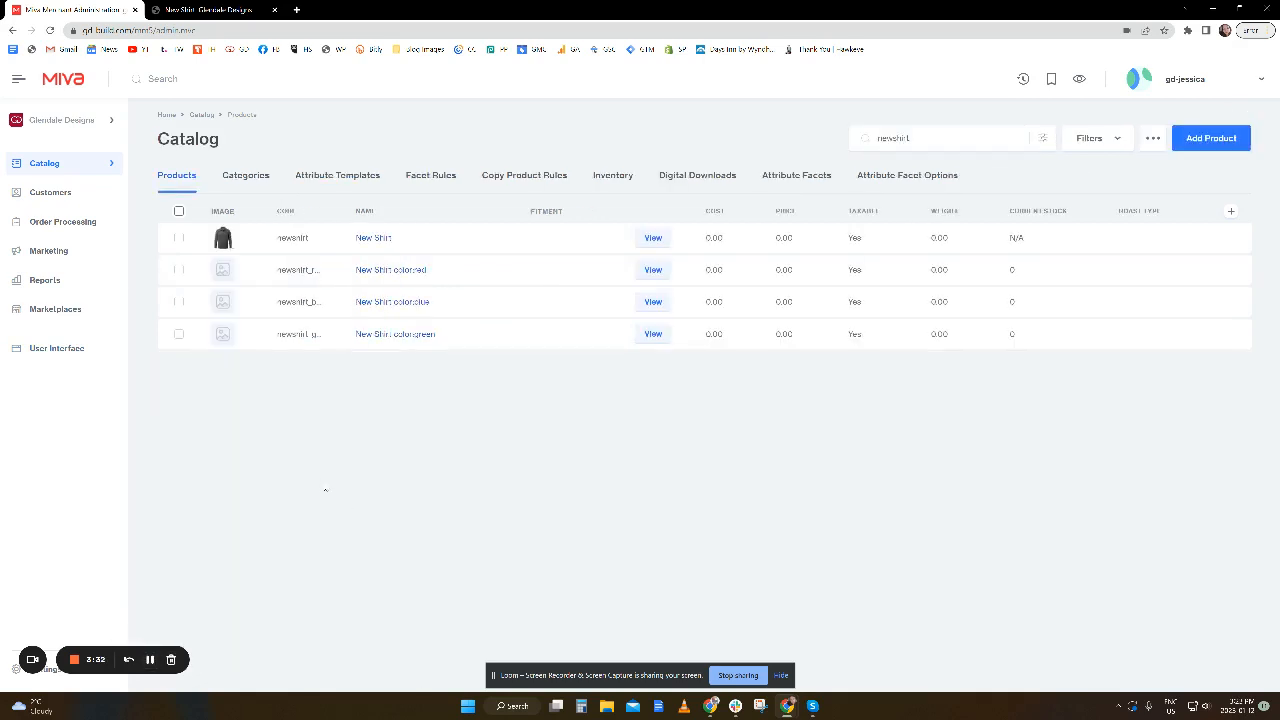
{"action": "left_click", "coordinate": [178, 238]}
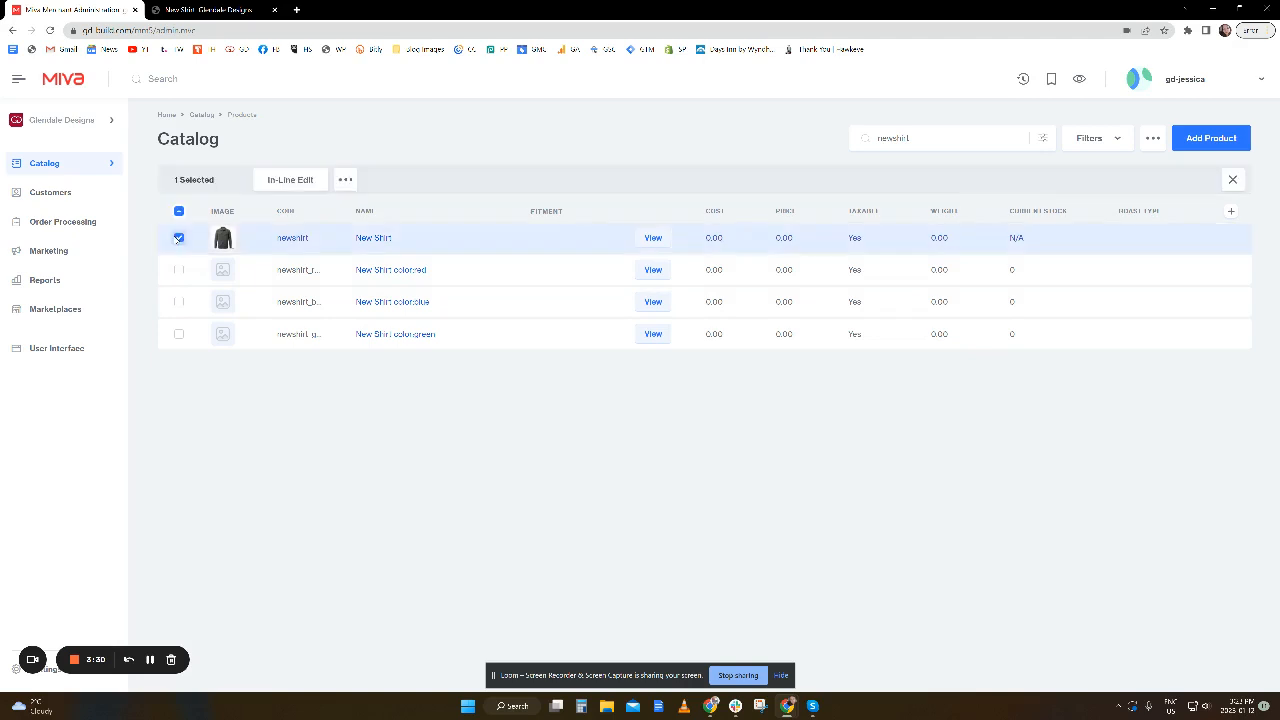
{"action": "left_click", "coordinate": [1098, 149]}
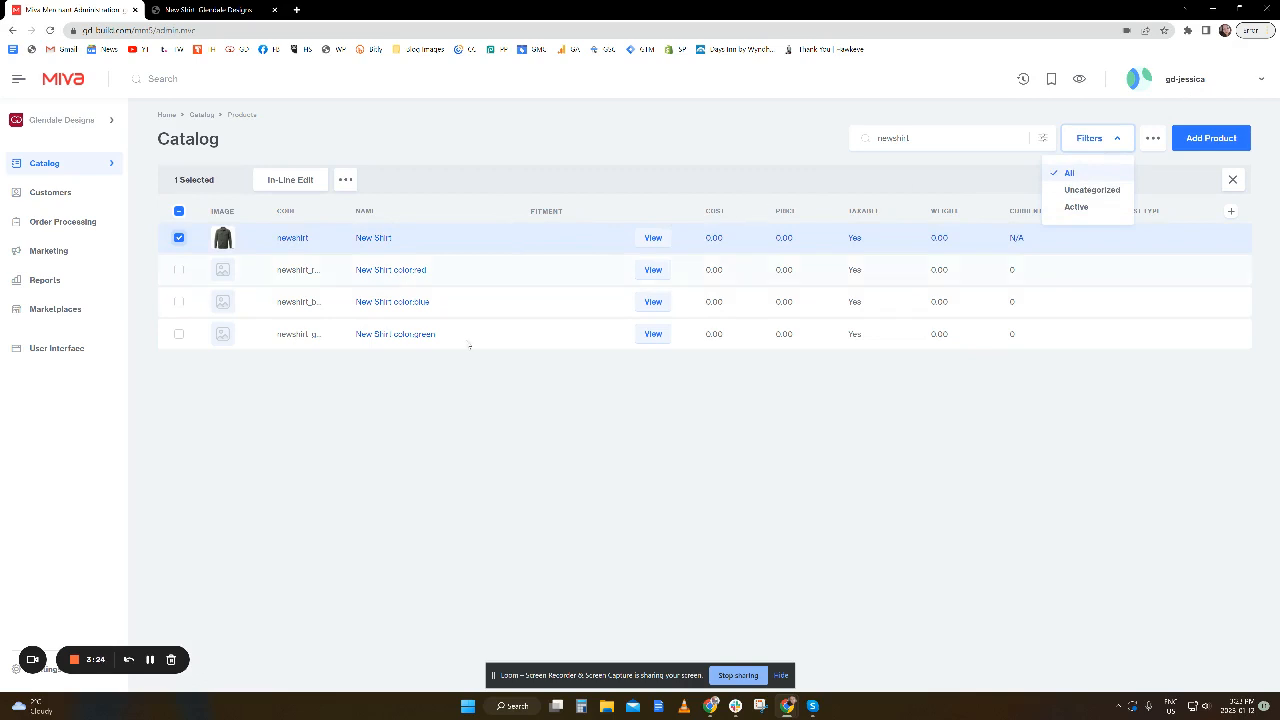
{"action": "left_click", "coordinate": [349, 491]}
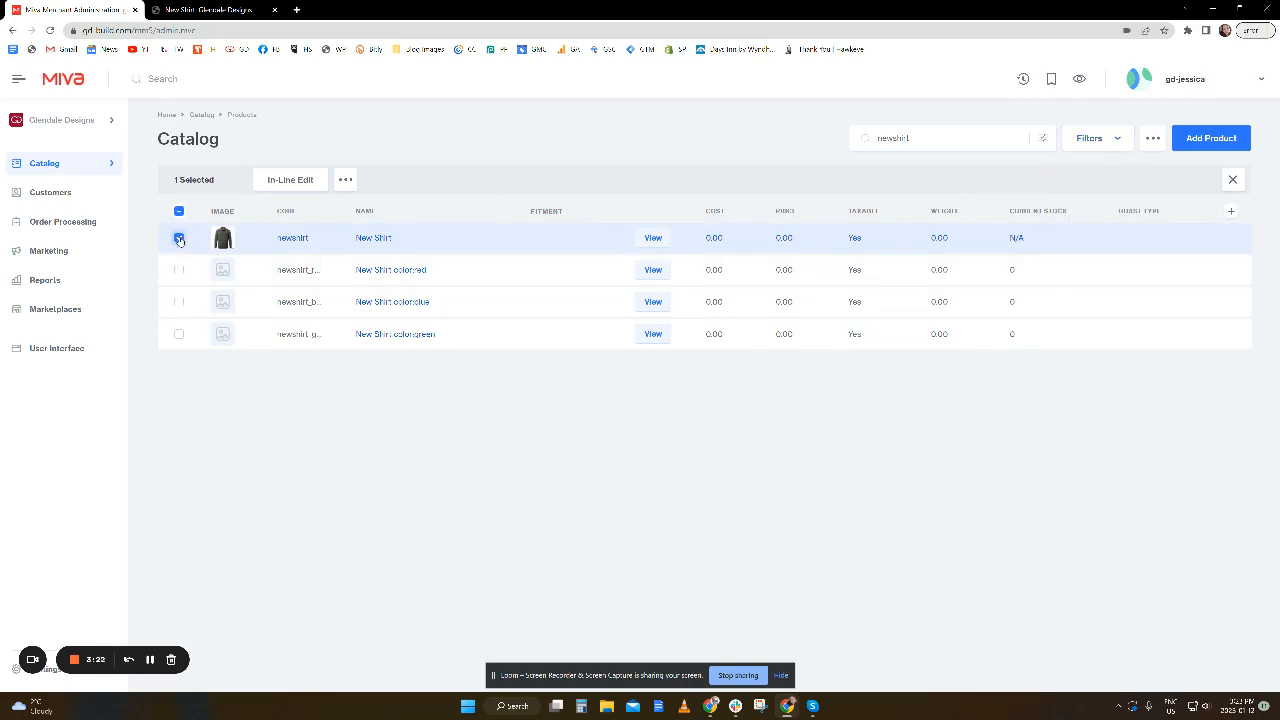
{"action": "left_click", "coordinate": [179, 269]}
{"action": "left_click", "coordinate": [179, 301]}
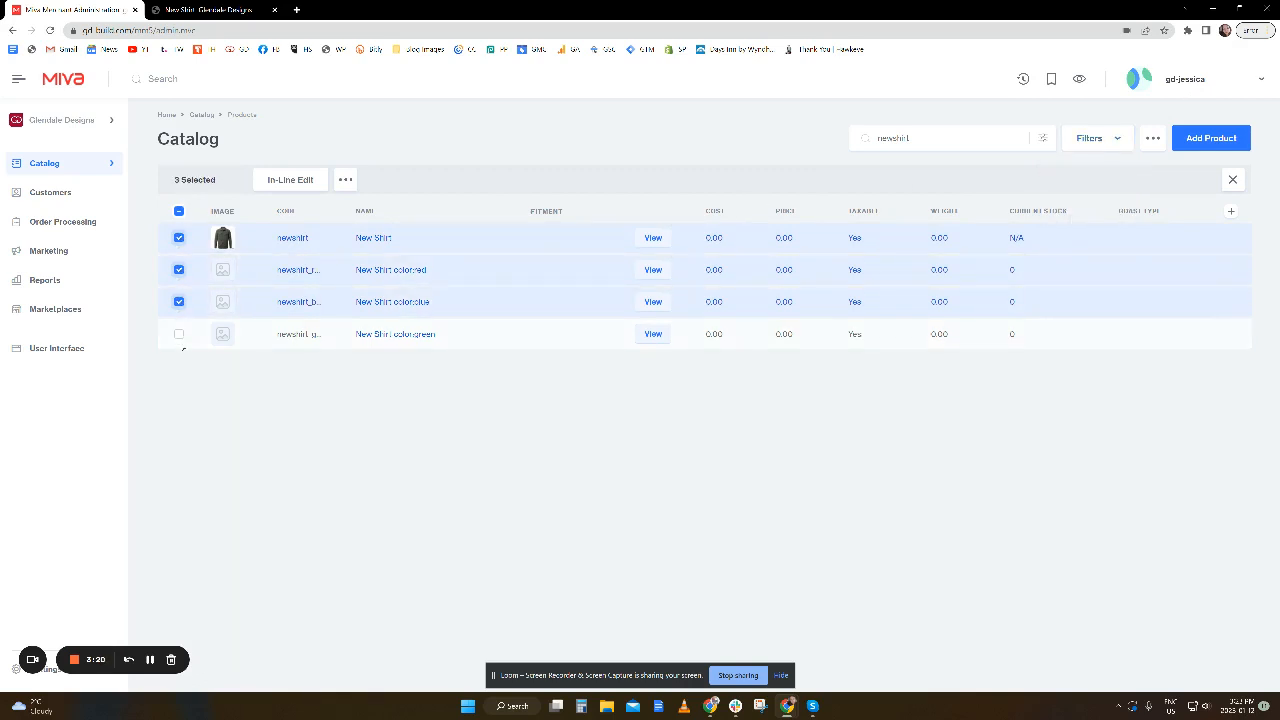
{"action": "left_click", "coordinate": [179, 333]}
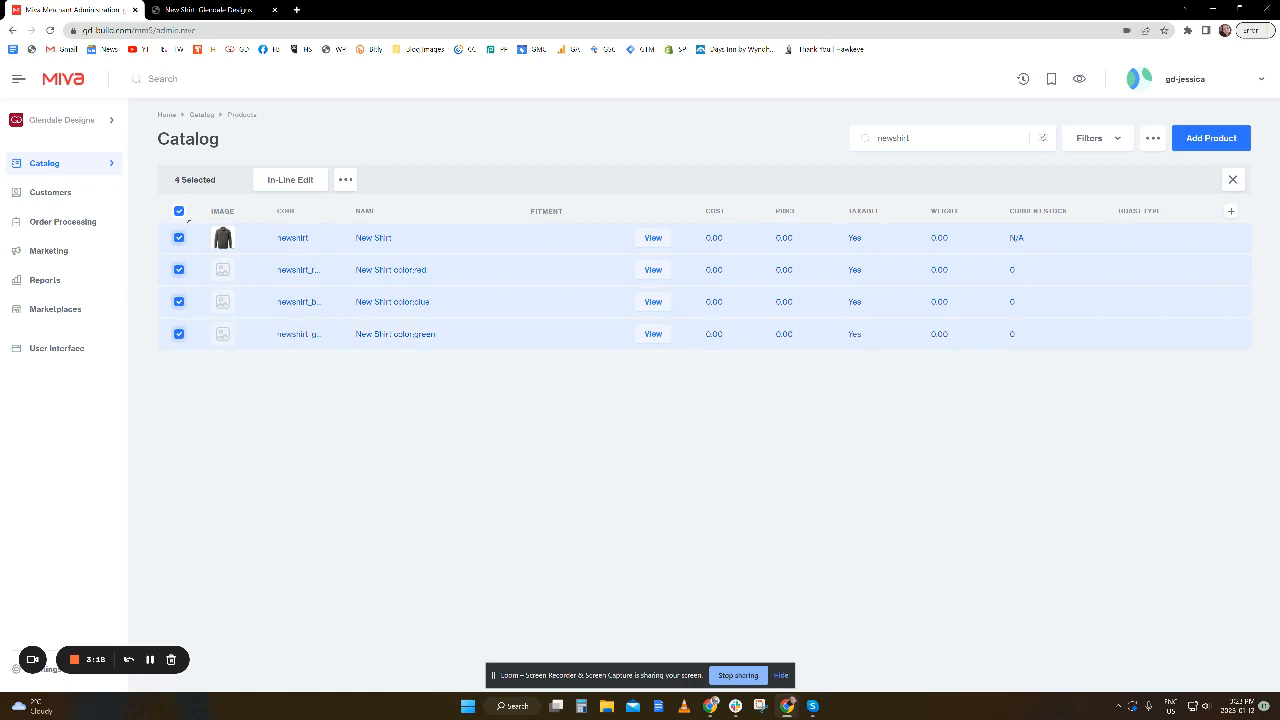
{"action": "left_click", "coordinate": [181, 213]}
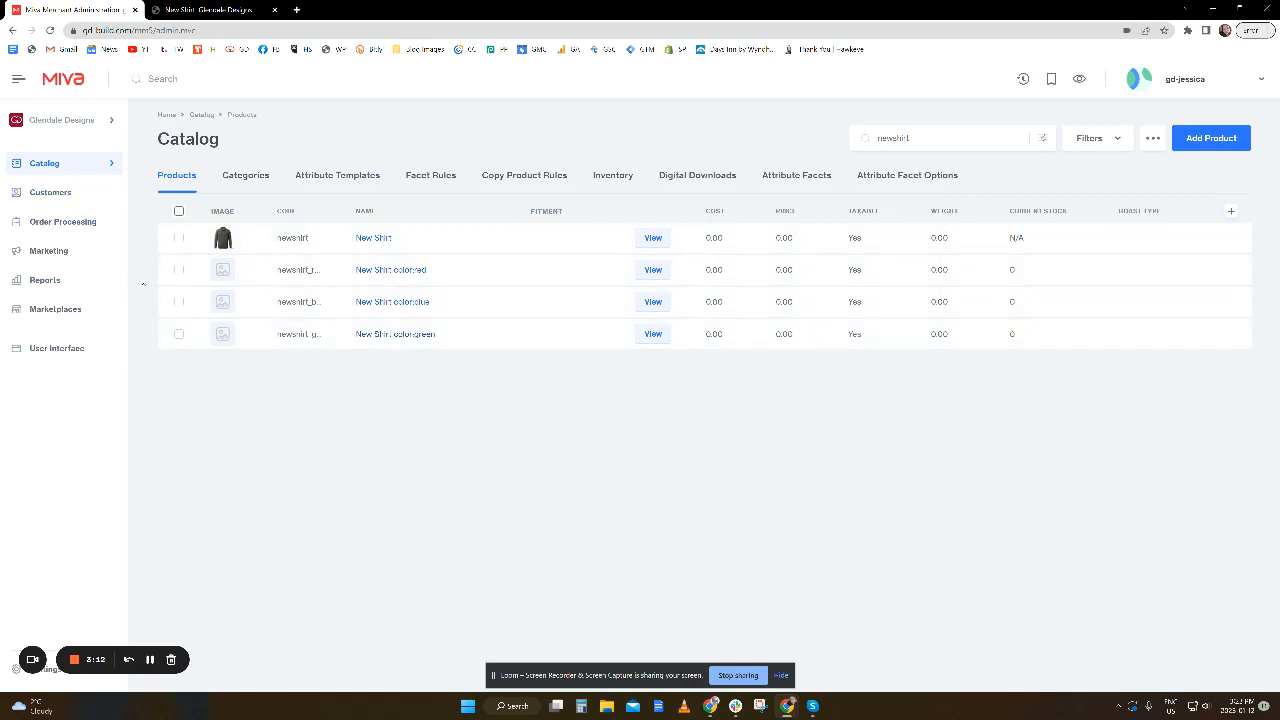
{"action": "left_click", "coordinate": [179, 212]}
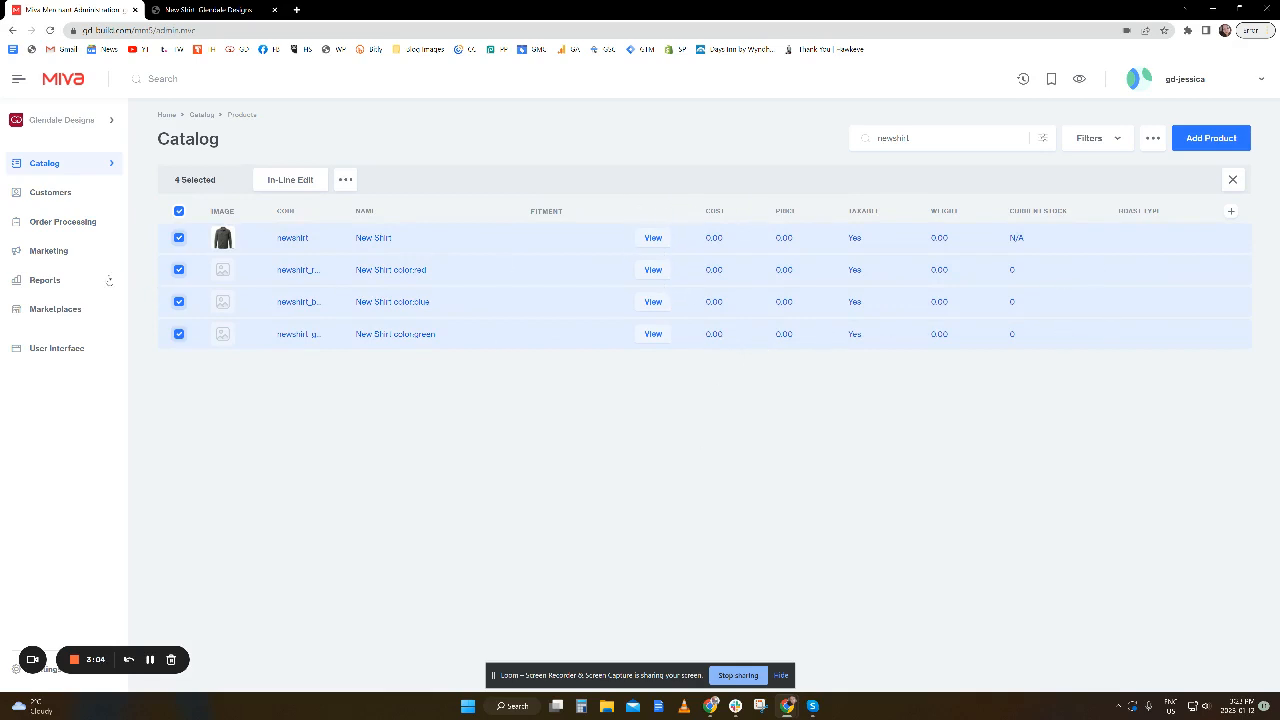
{"action": "left_click", "coordinate": [177, 214]}
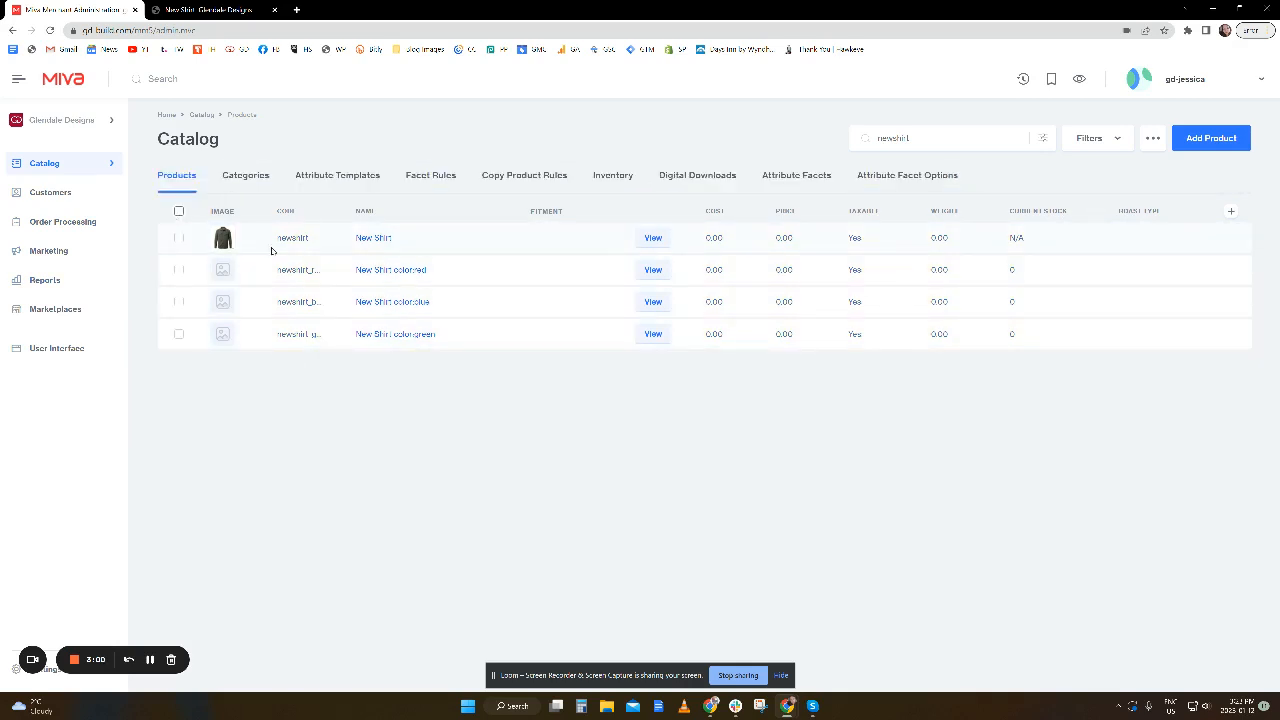
Open the New Shirt color:red product in a separate tab and set its price to 10 and weight to 1.
{"action": "middle_click", "coordinate": [398, 272]}
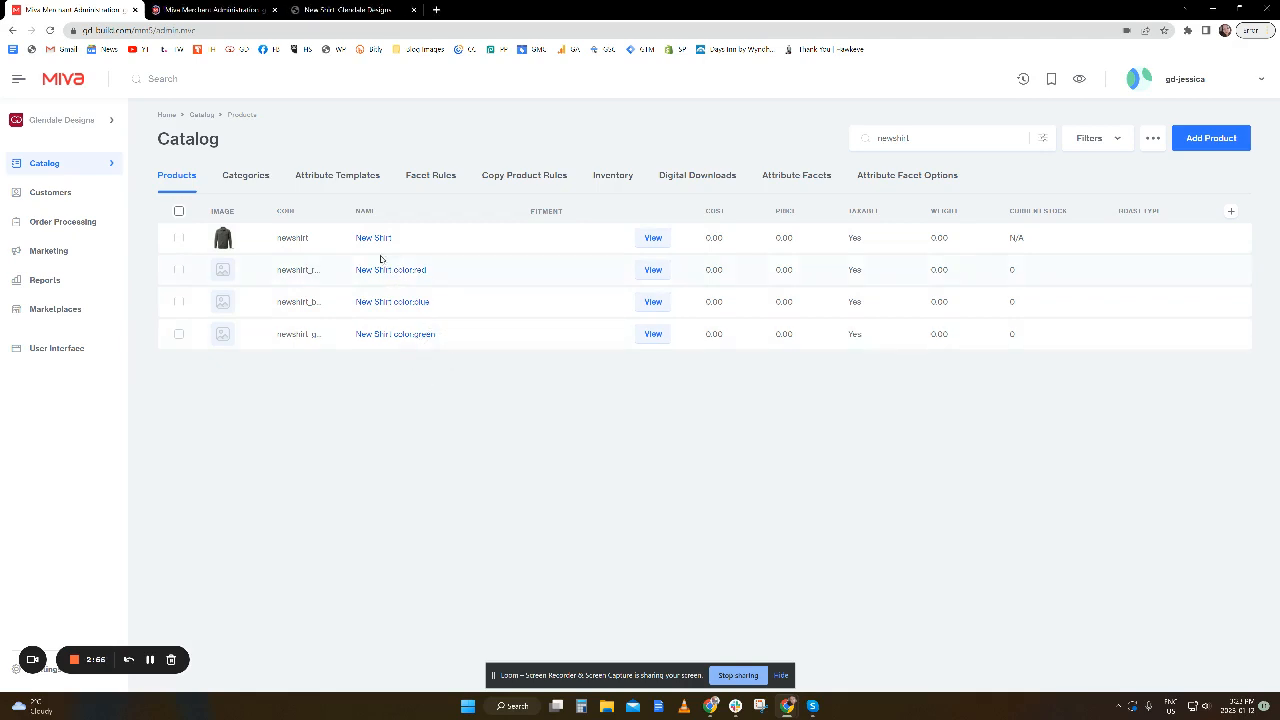
{"action": "left_click", "coordinate": [224, 10]}
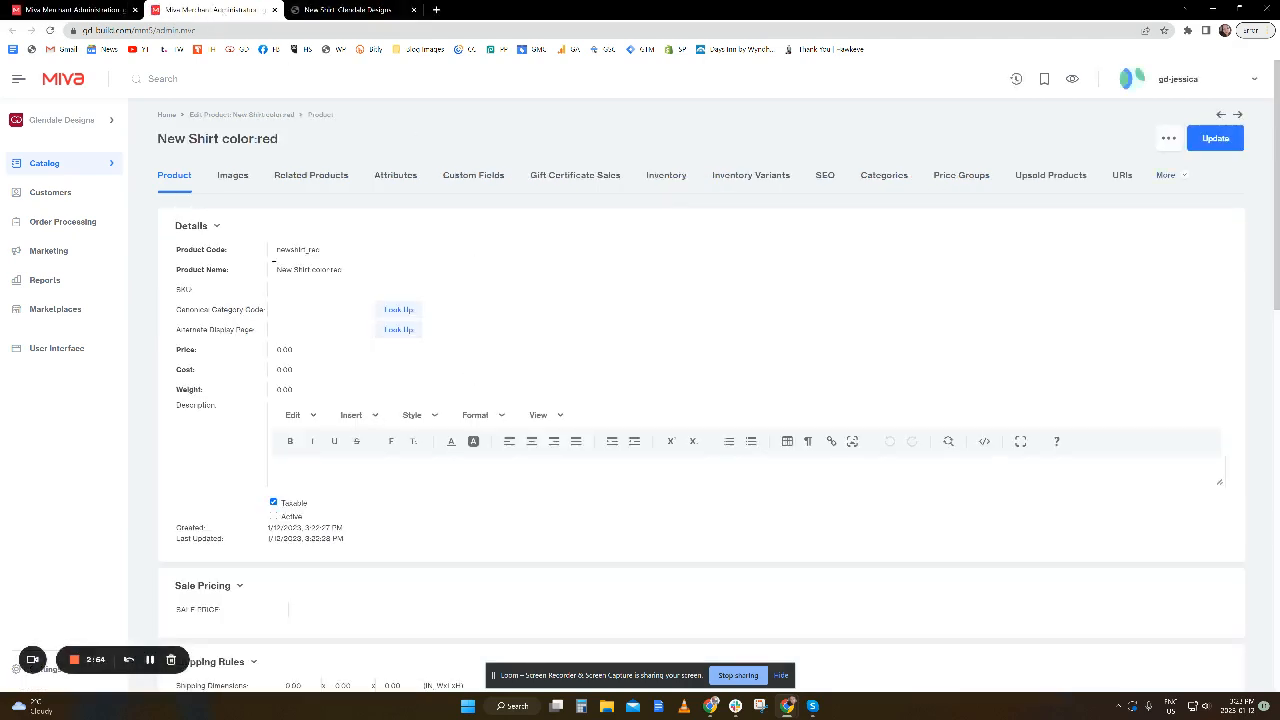
{"action": "key", "text": "Tab"}
{"action": "type", "text": "10"}
{"action": "key", "text": "Tab"}
{"action": "key", "text": "Tab"}
{"action": "type", "text": "1"}
Assign the light blue "an additional image" picture to the red shirt as its Main image.
{"action": "left_click", "coordinate": [232, 175]}
{"action": "left_click", "coordinate": [1209, 138]}
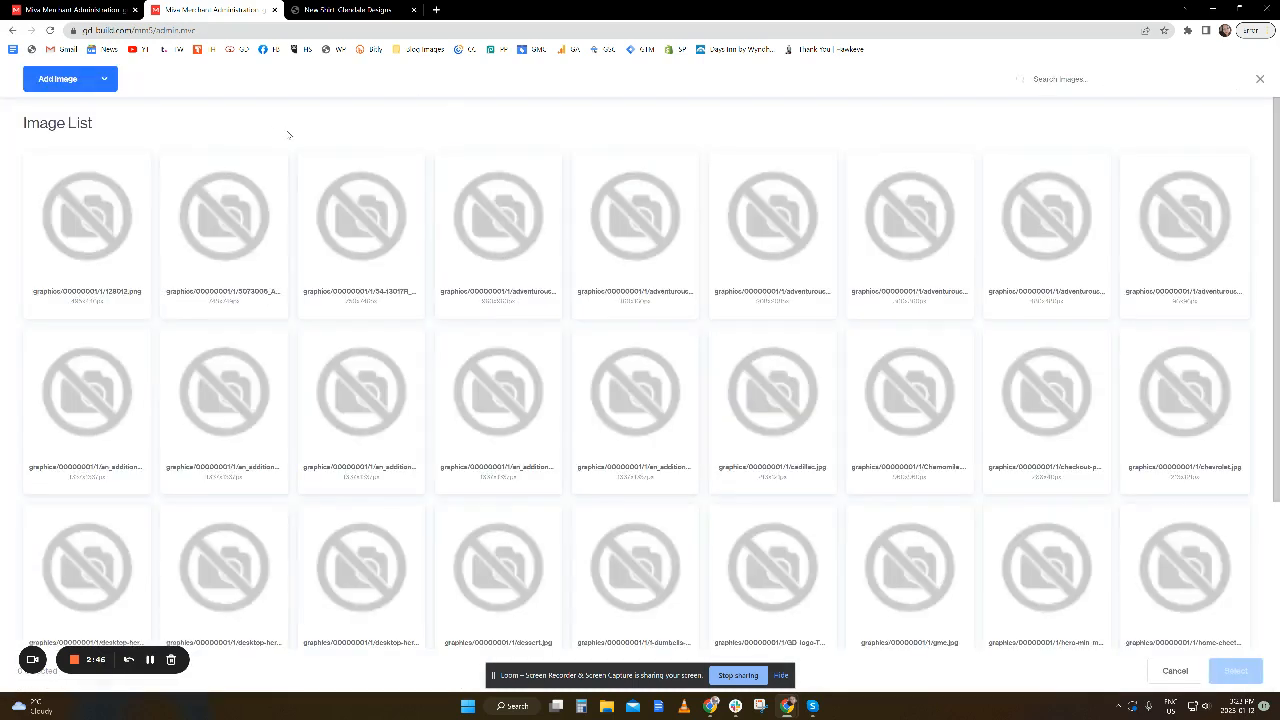
{"action": "left_click", "coordinate": [205, 436]}
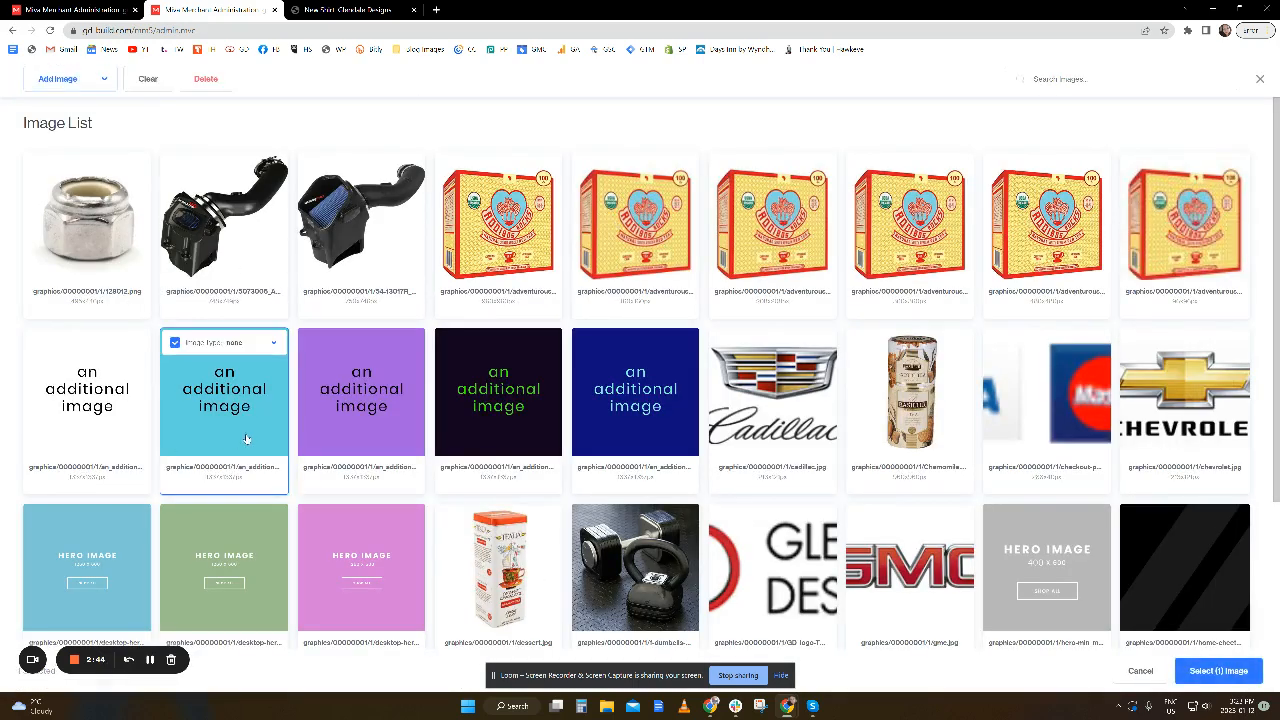
{"action": "left_click", "coordinate": [265, 343]}
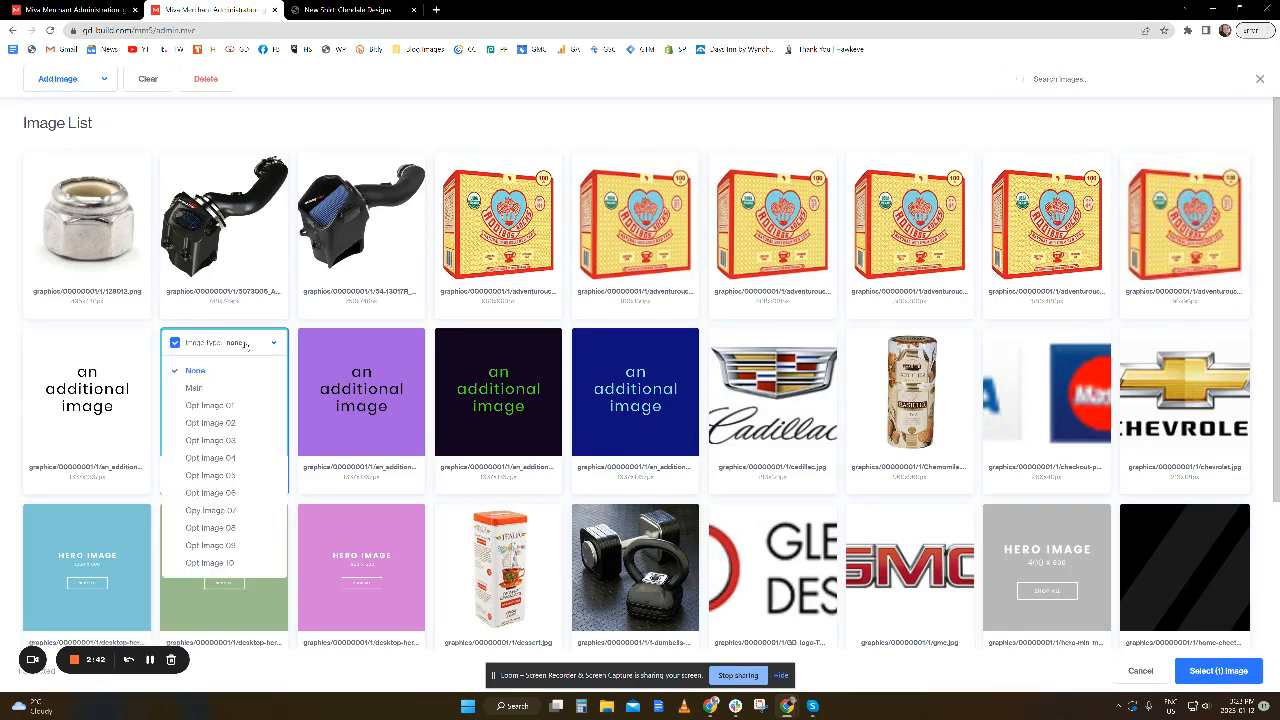
{"action": "left_click", "coordinate": [218, 390]}
{"action": "left_click", "coordinate": [1218, 670]}
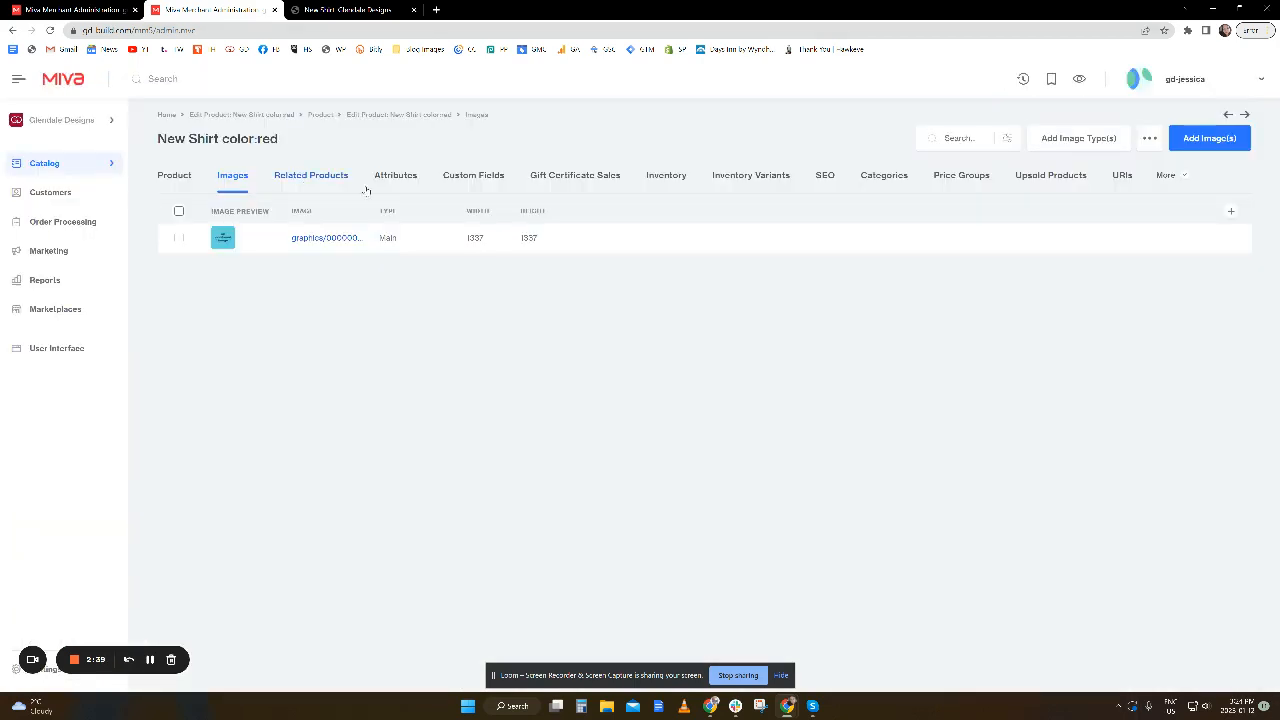
Increase the red shirt's stock by 5 with product tracking kept on, and save the inventory.
{"action": "left_click", "coordinate": [664, 180]}
{"action": "left_click", "coordinate": [299, 257]}
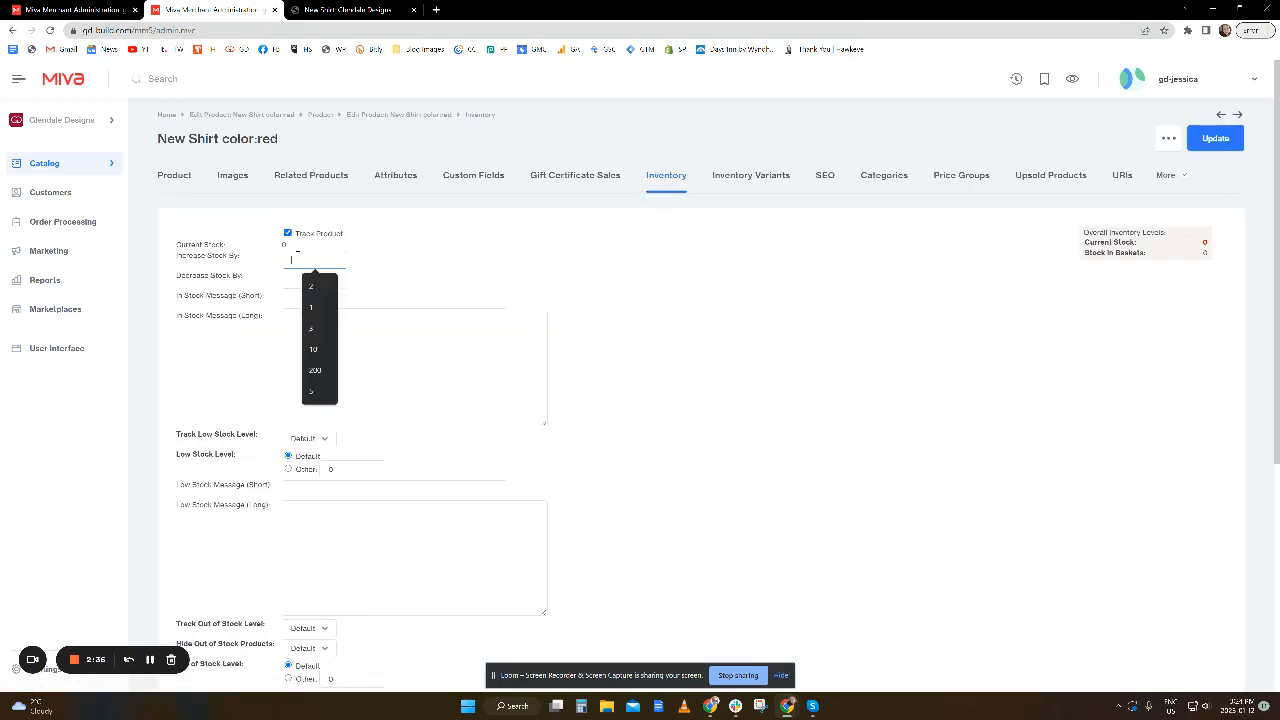
{"action": "type", "text": "5"}
{"action": "left_click", "coordinate": [482, 288]}
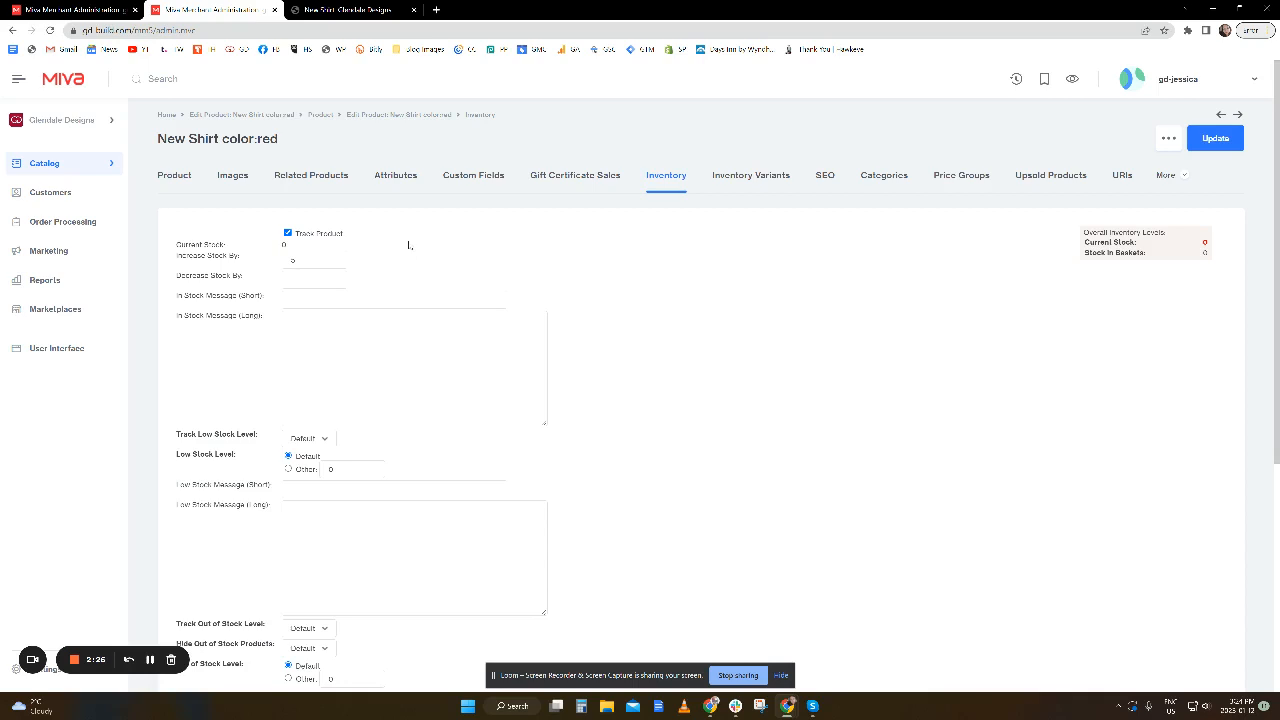
{"action": "left_click", "coordinate": [288, 232]}
{"action": "left_click", "coordinate": [288, 232]}
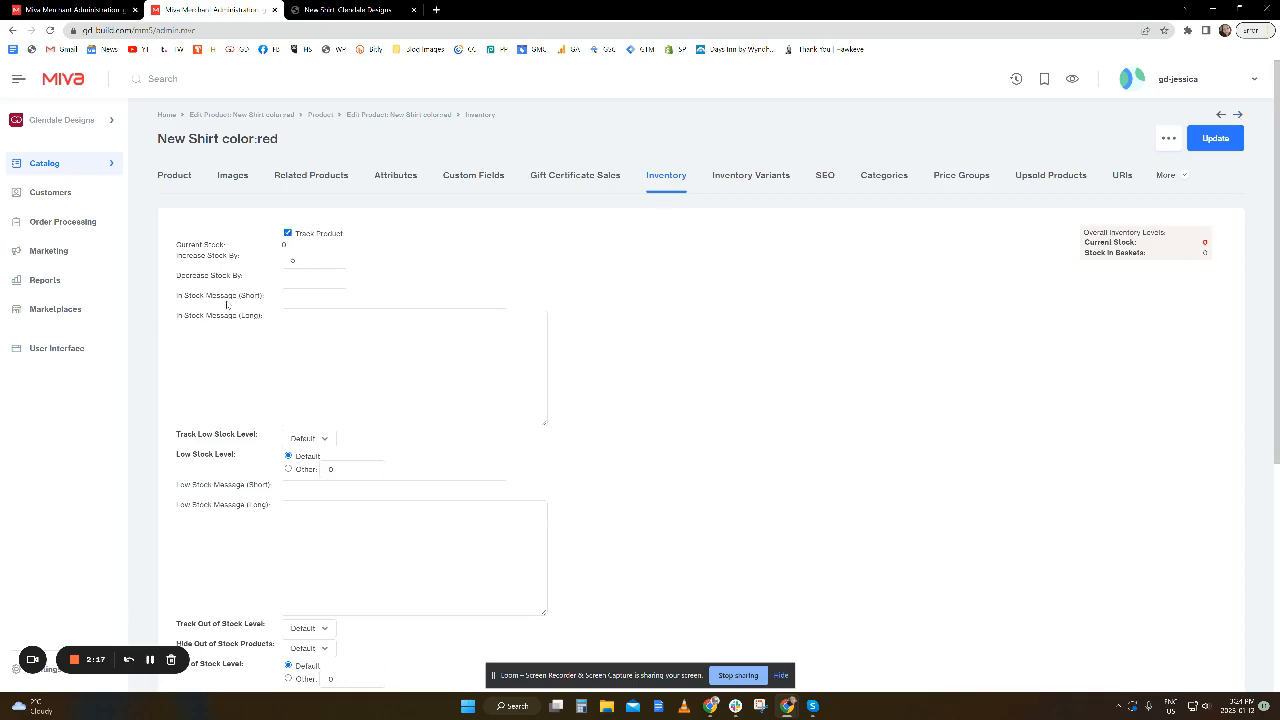
{"action": "left_click", "coordinate": [1215, 138]}
Reload New Shirt's storefront page and choose the Red color option to check its name, price and image.
{"action": "left_click", "coordinate": [340, 9]}
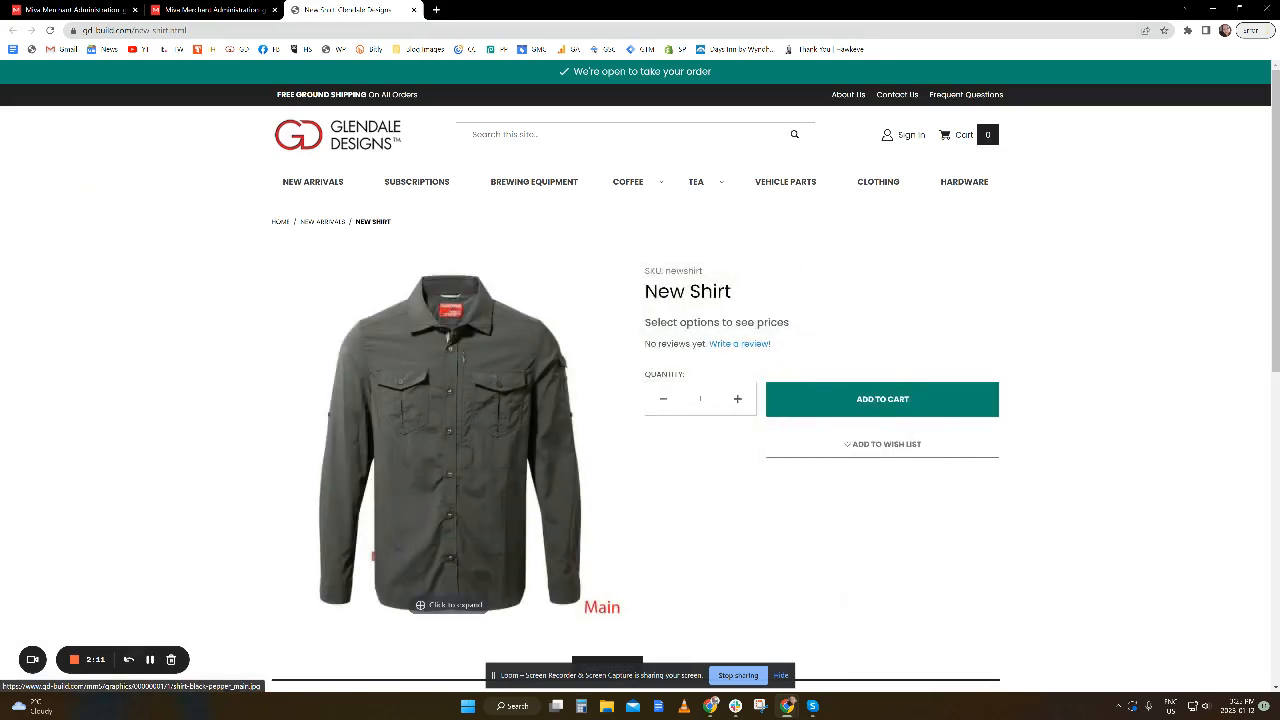
{"action": "key", "text": "F5"}
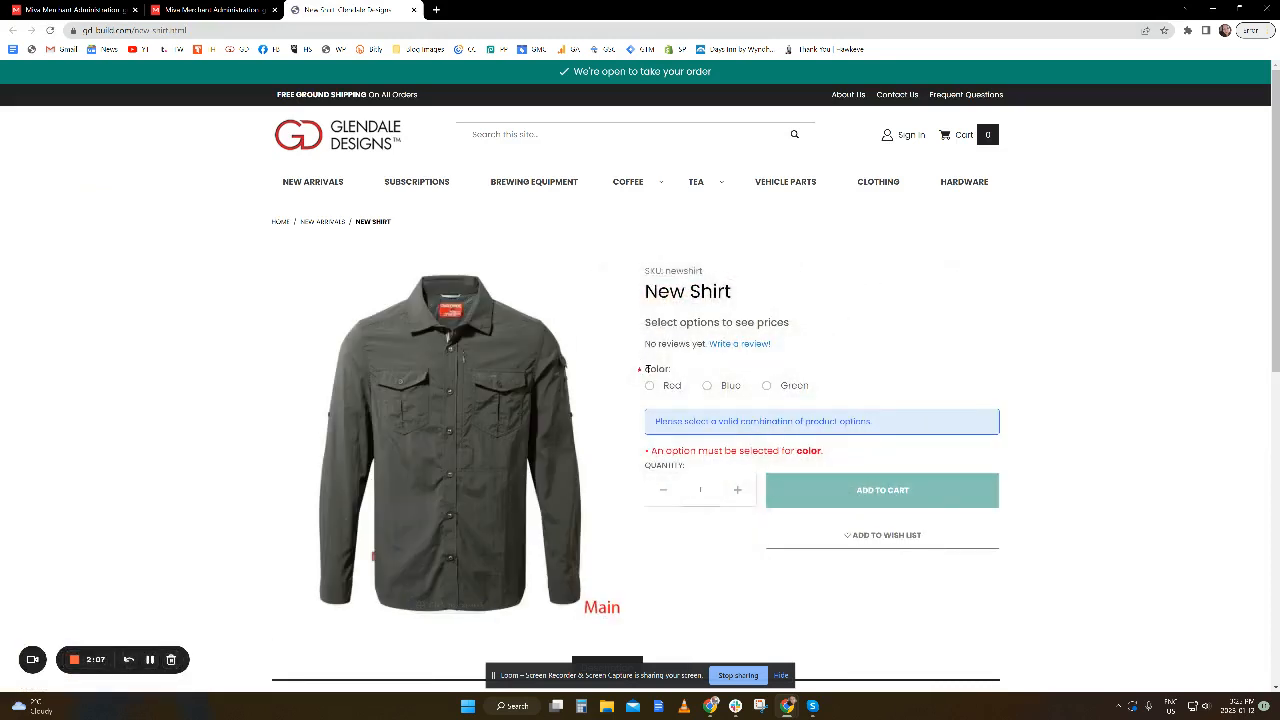
{"action": "left_click_drag", "start_coordinate": [645, 366], "coordinate": [684, 372]}
{"action": "left_click", "coordinate": [651, 386]}
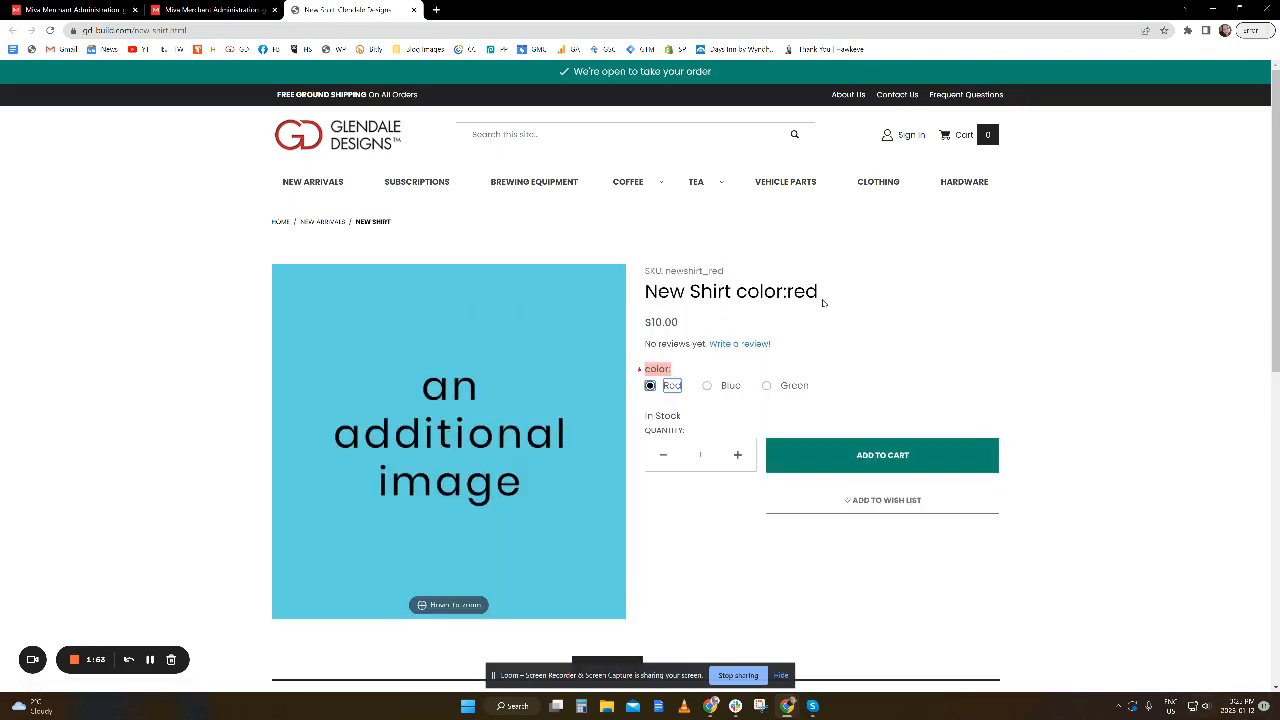
{"action": "left_click_drag", "start_coordinate": [662, 321], "coordinate": [674, 321]}
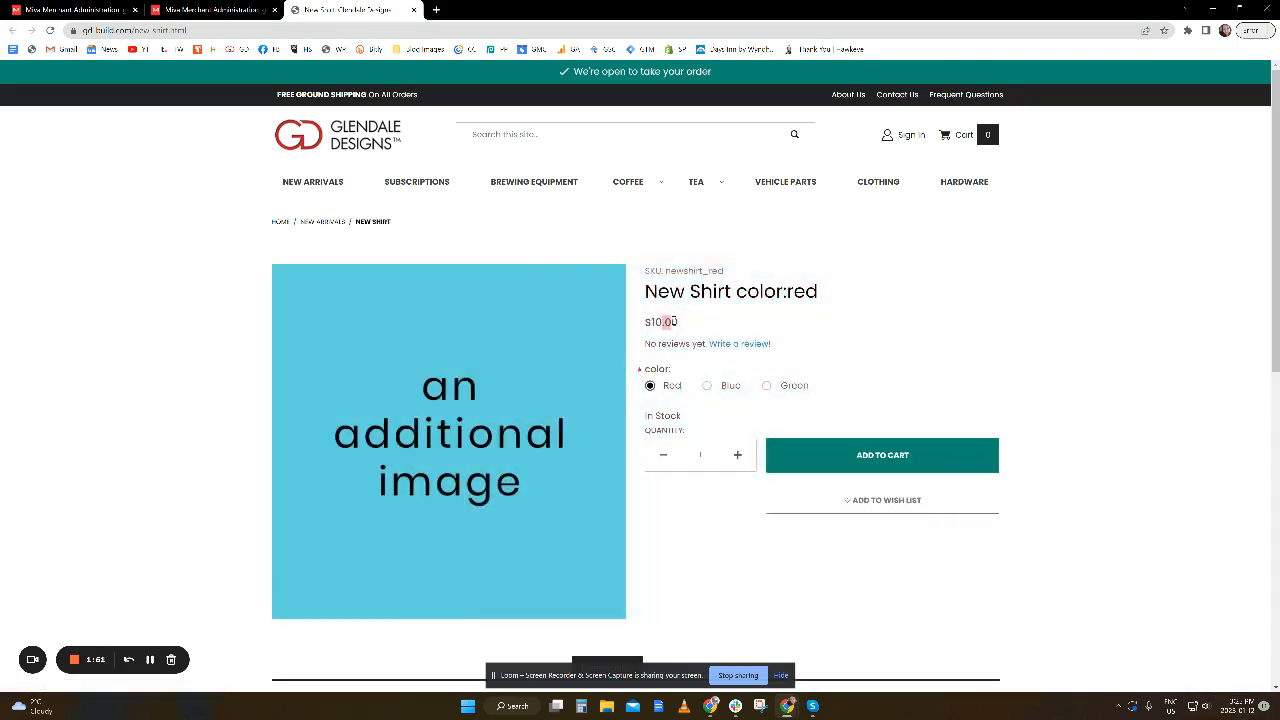
{"action": "left_click_drag", "start_coordinate": [747, 292], "coordinate": [818, 293]}
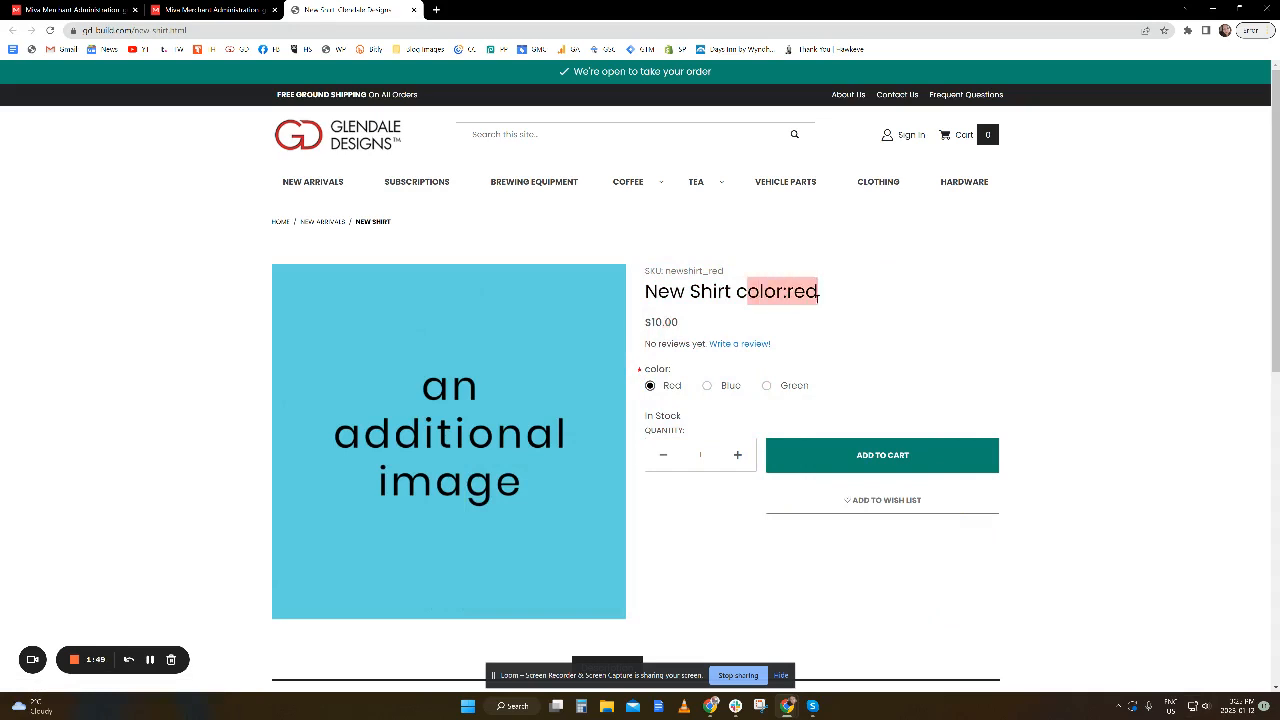
Choose the Green and Blue color options on the storefront page to check each variant's price, image and stock.
{"action": "left_click", "coordinate": [768, 387]}
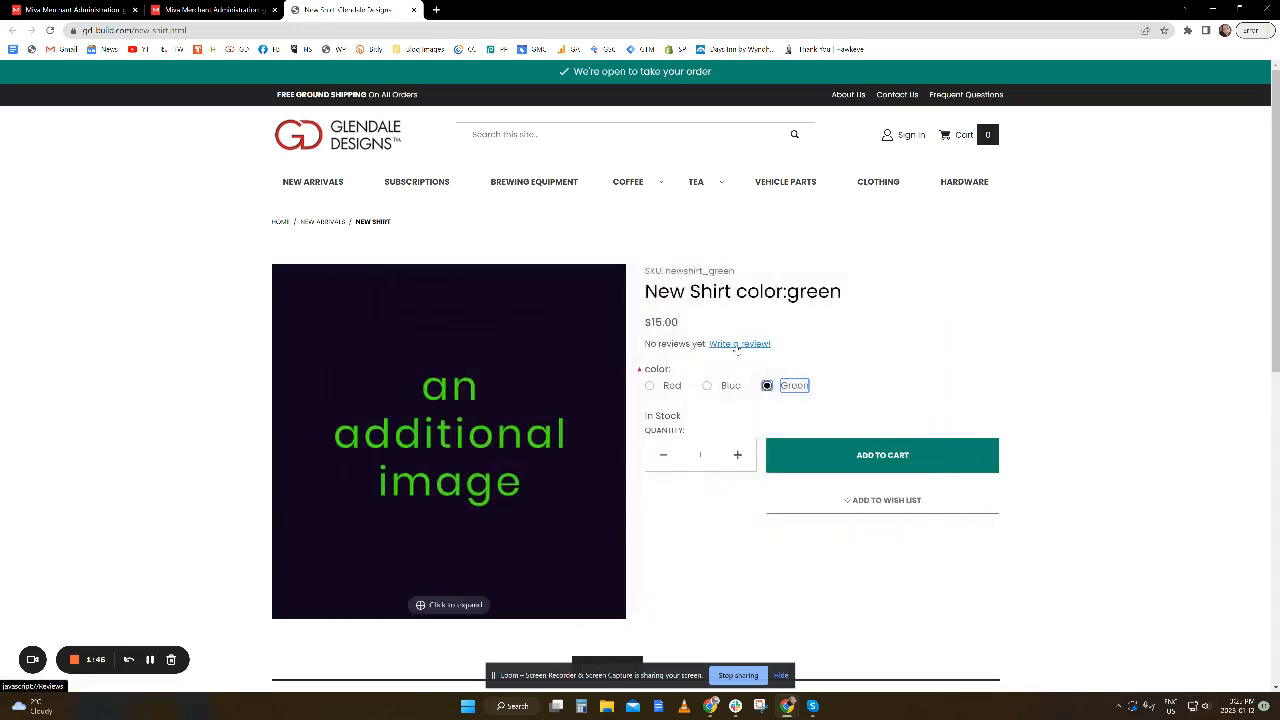
{"action": "left_click_drag", "start_coordinate": [680, 324], "coordinate": [656, 323]}
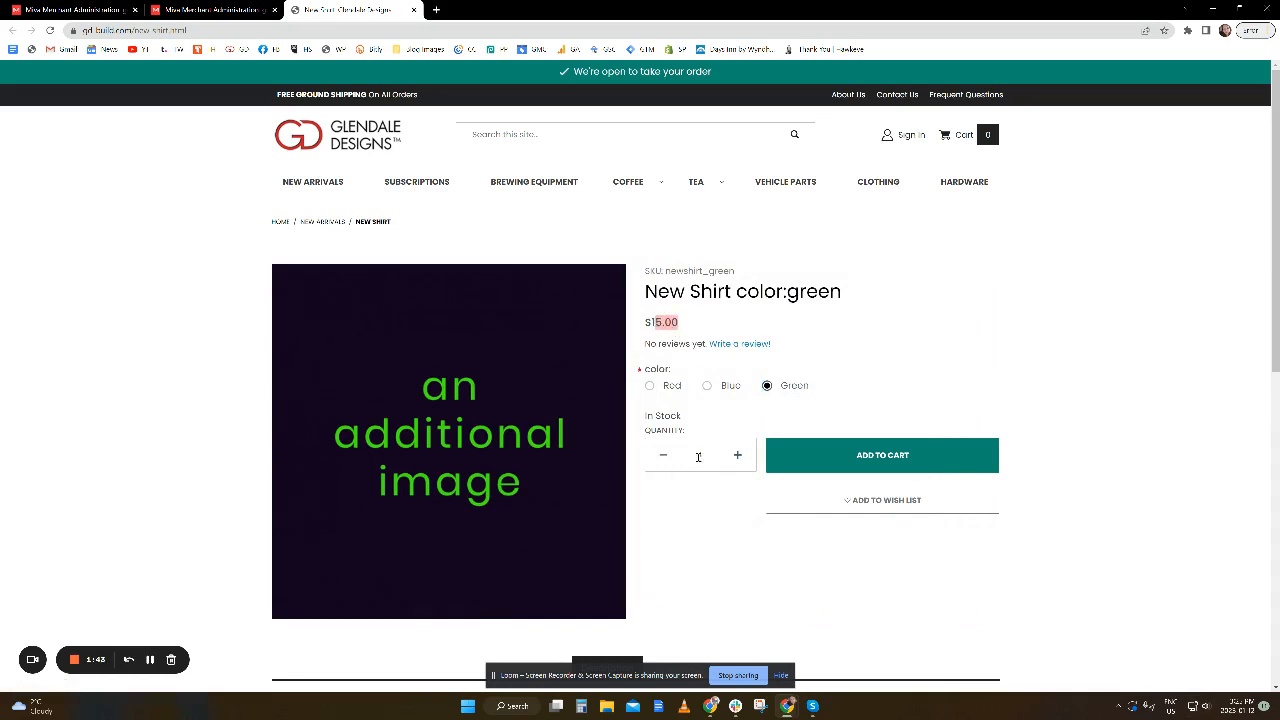
{"action": "left_click", "coordinate": [706, 388]}
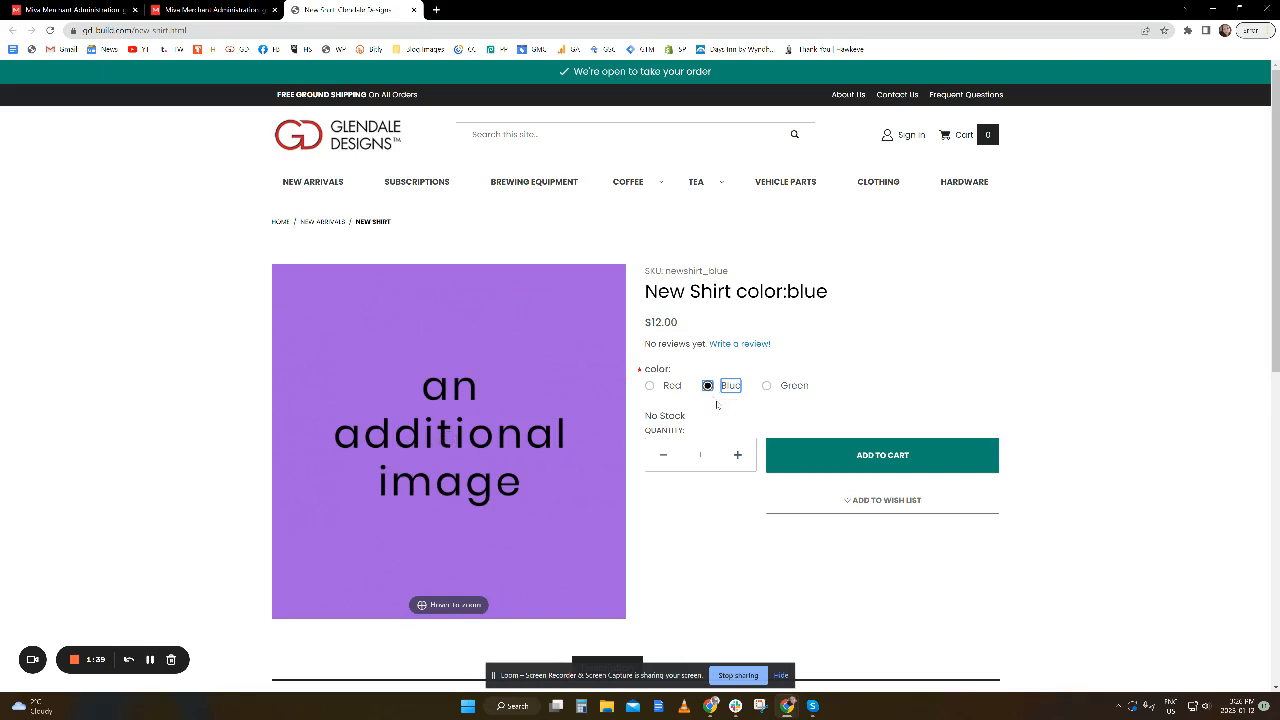
Check the blue variant's stock status and SKU, add one to the cart, and check its SKU in the cart.
{"action": "left_click_drag", "start_coordinate": [687, 415], "coordinate": [645, 416]}
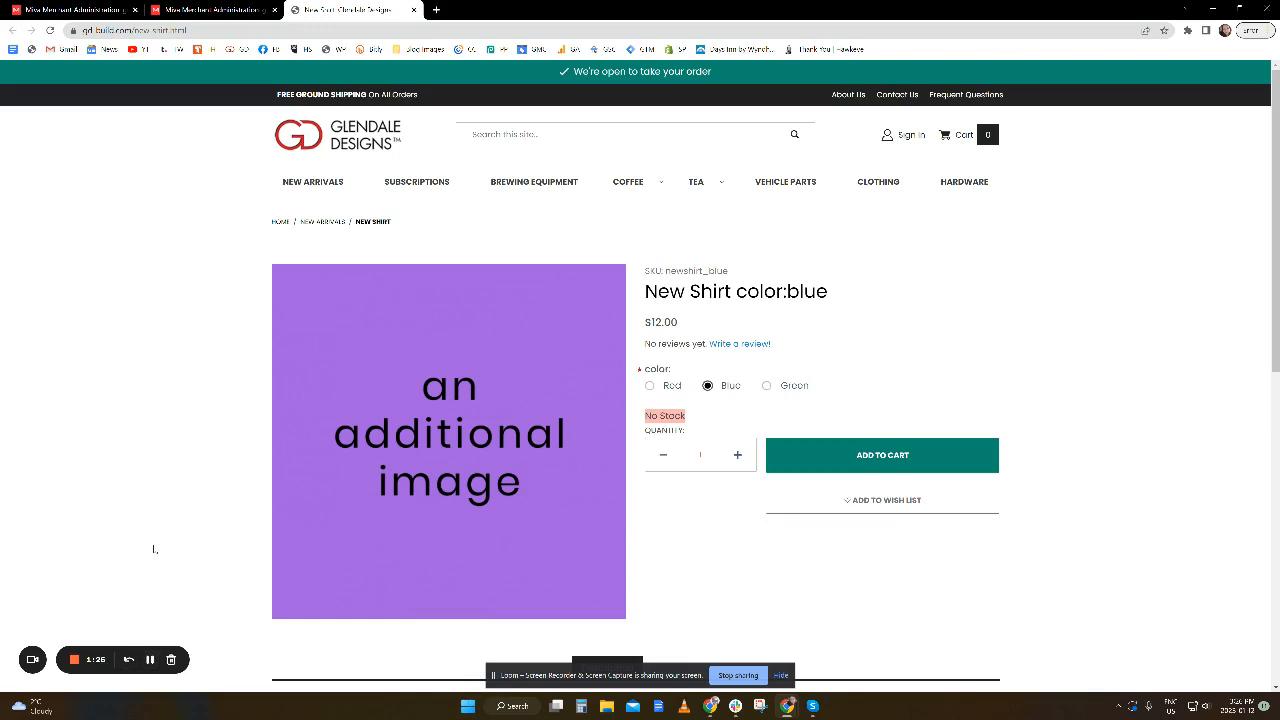
{"action": "left_click_drag", "start_coordinate": [740, 273], "coordinate": [665, 272]}
{"action": "left_click", "coordinate": [817, 467]}
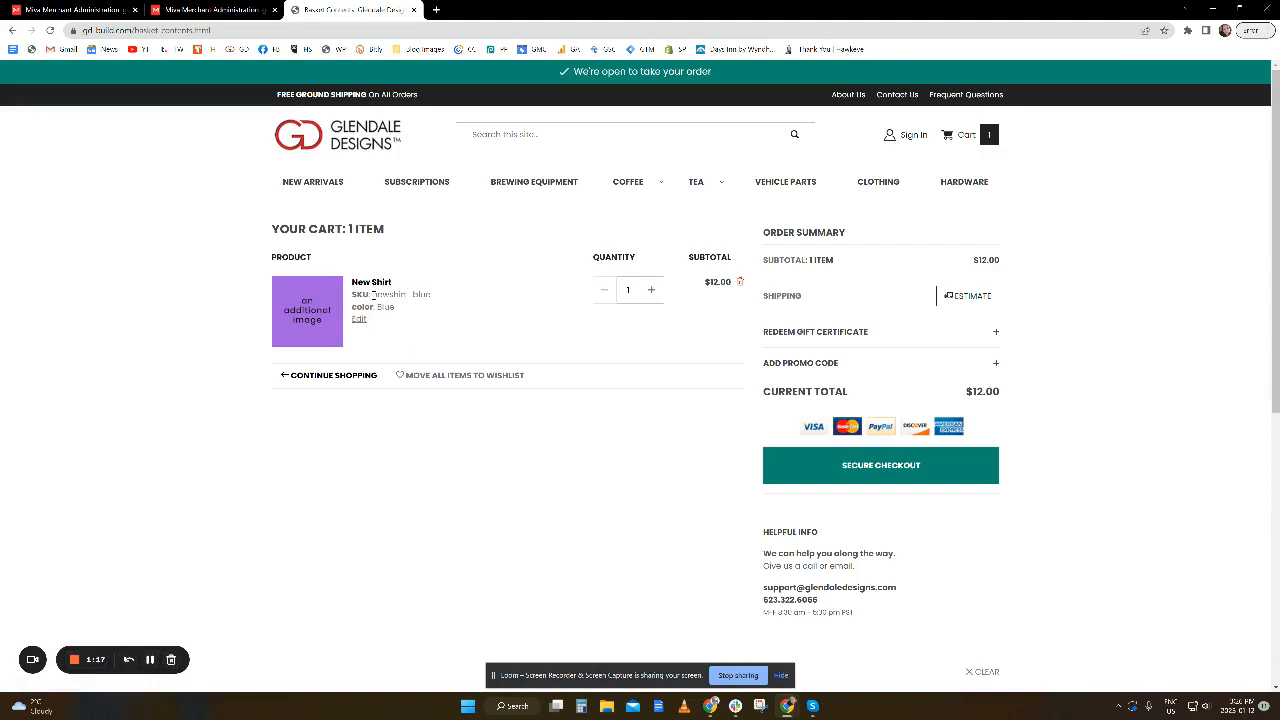
{"action": "left_click_drag", "start_coordinate": [372, 294], "coordinate": [432, 294]}
Switch to the Miva catalog's product list, mark the master New Shirt product, and examine the red variant's price and current stock.
{"action": "left_click", "coordinate": [151, 660]}
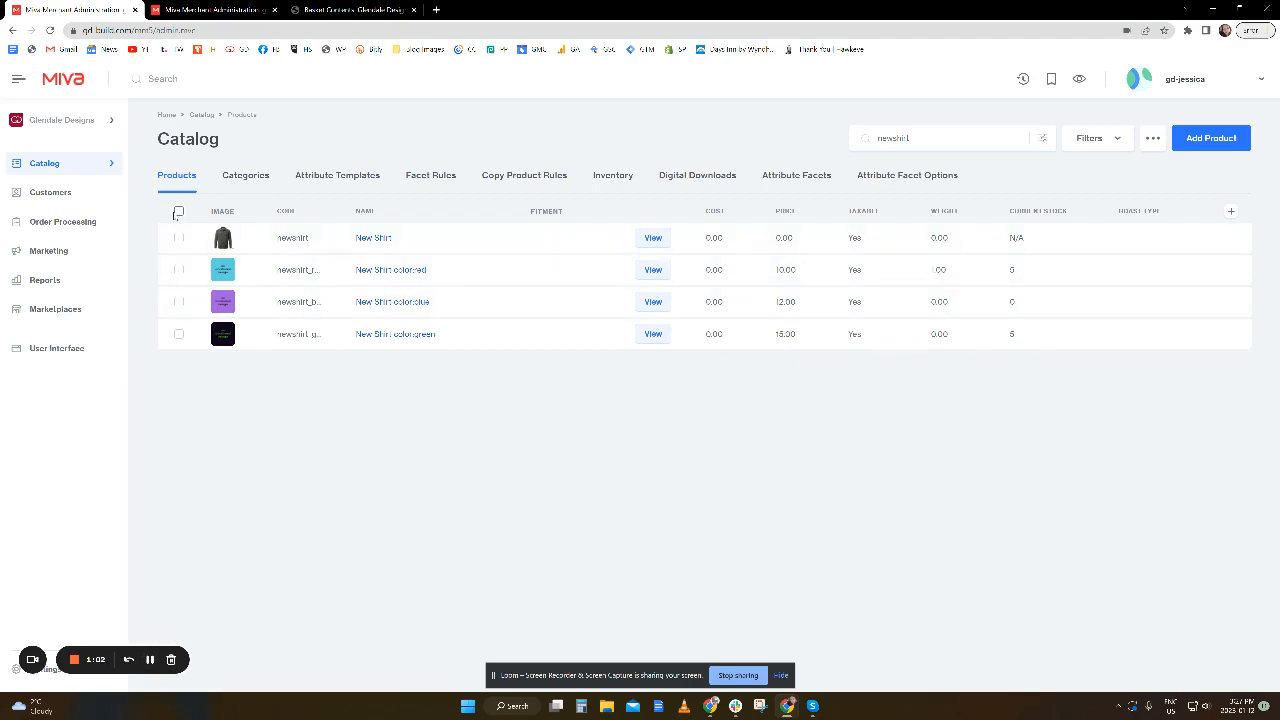
{"action": "left_click", "coordinate": [179, 240]}
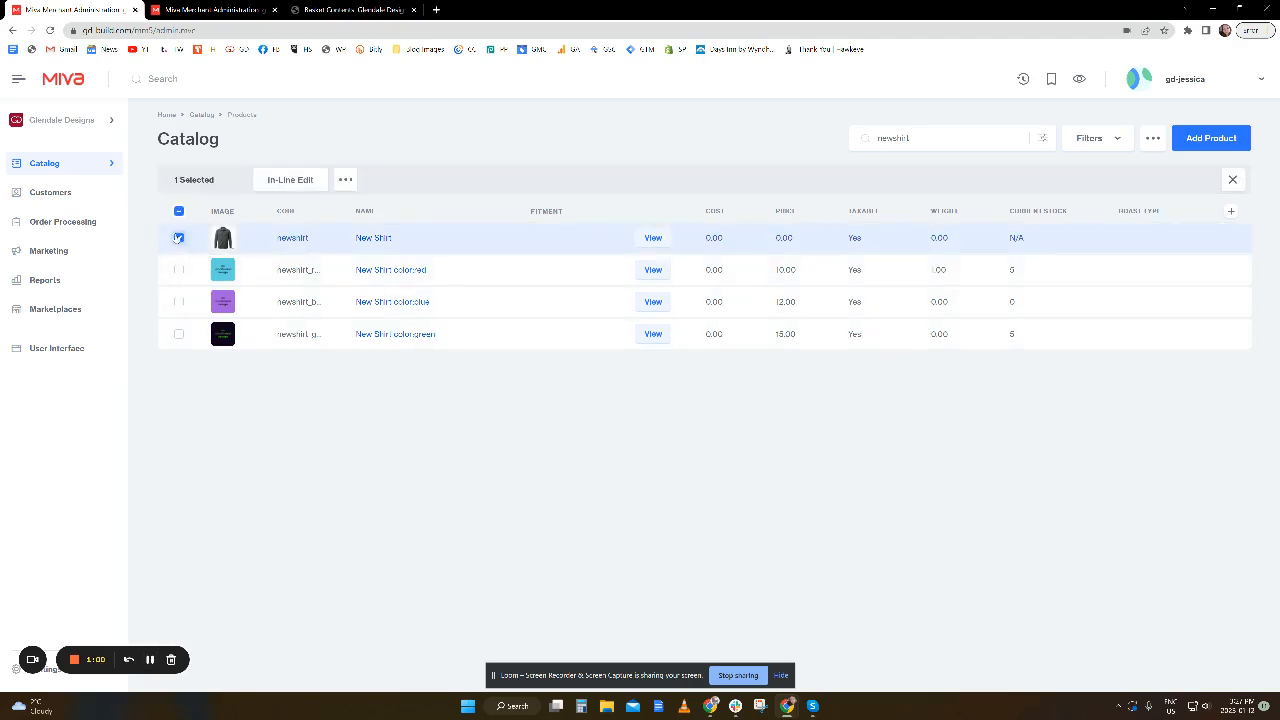
{"action": "left_click", "coordinate": [177, 238]}
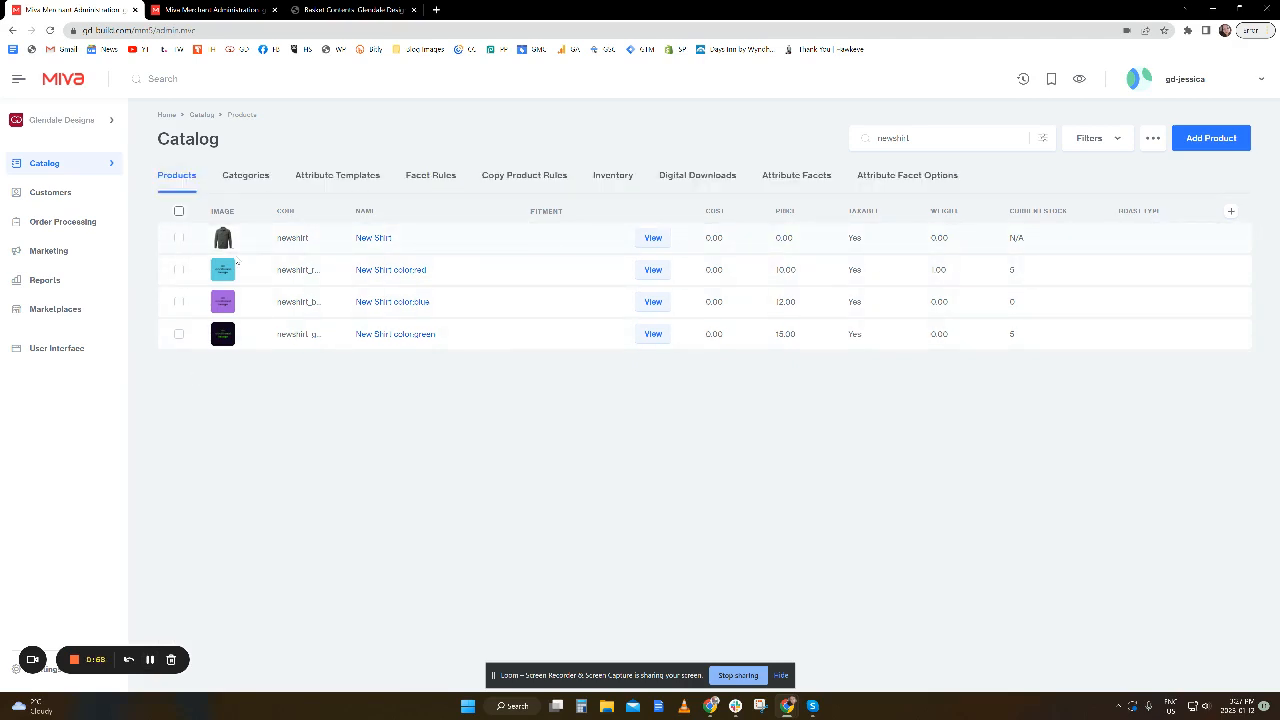
{"action": "left_click", "coordinate": [179, 240]}
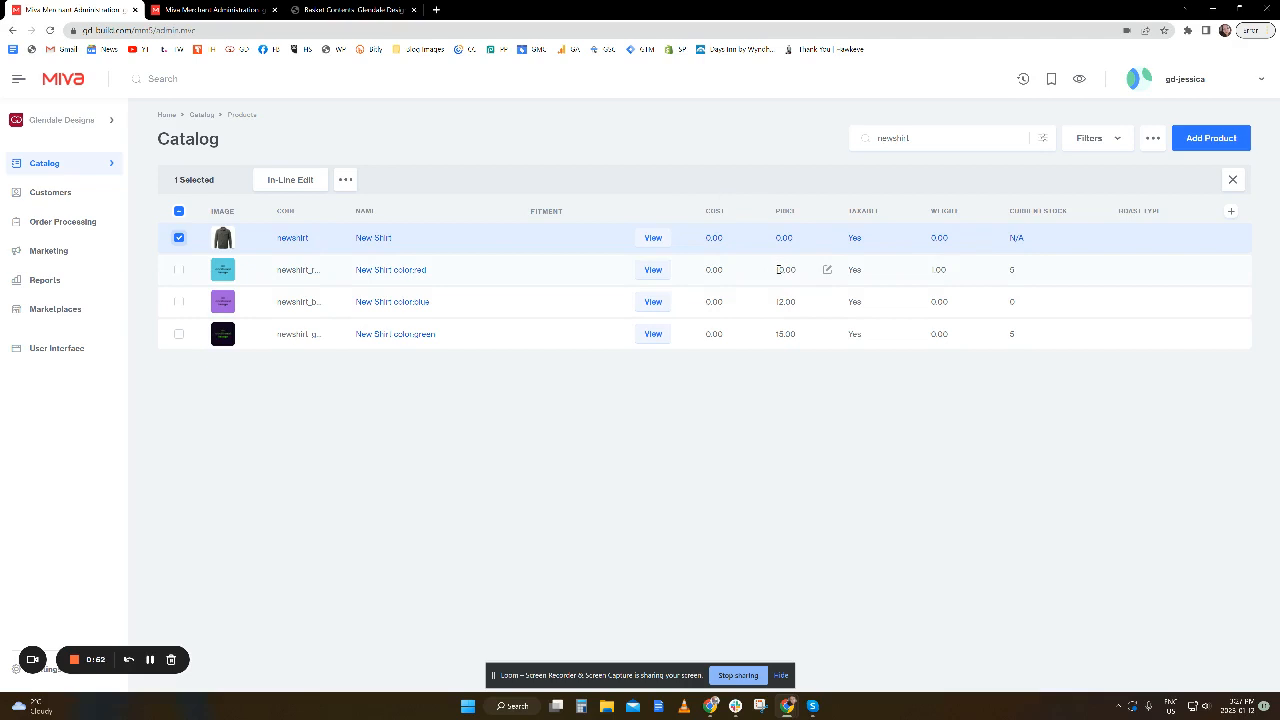
{"action": "left_click", "coordinate": [826, 270]}
{"action": "left_click", "coordinate": [989, 269]}
{"action": "key", "text": "Tab"}
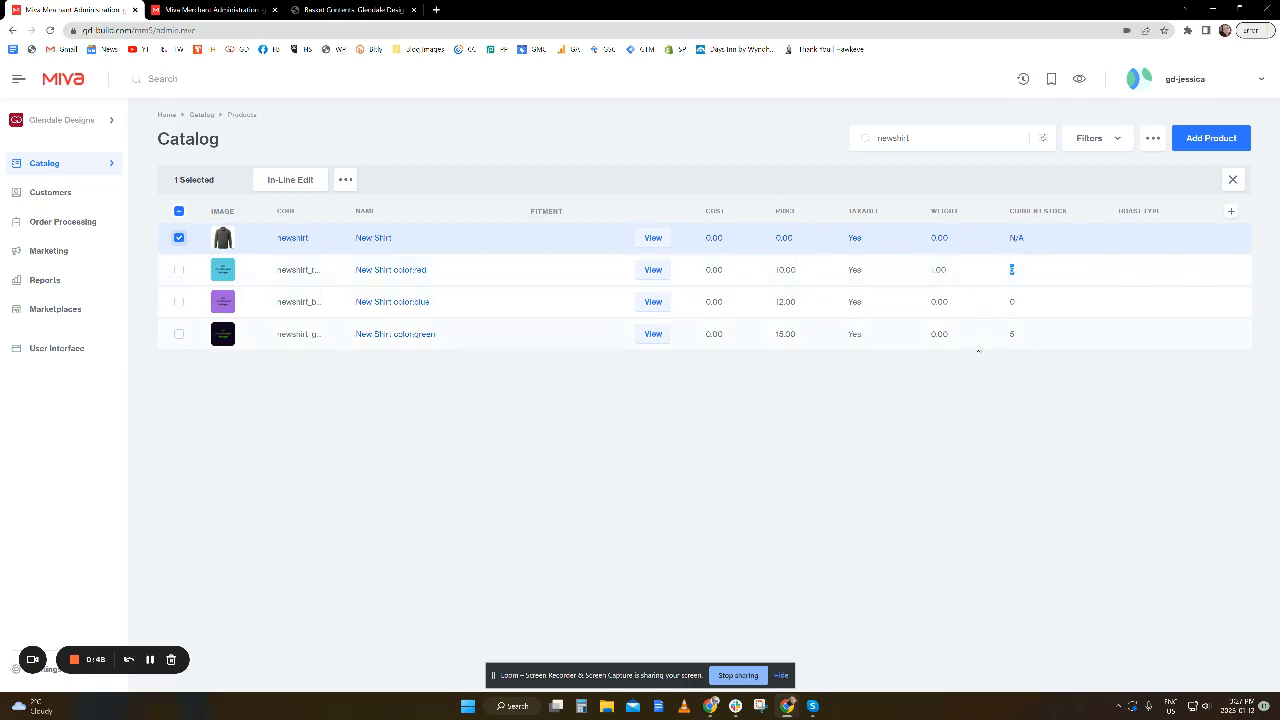